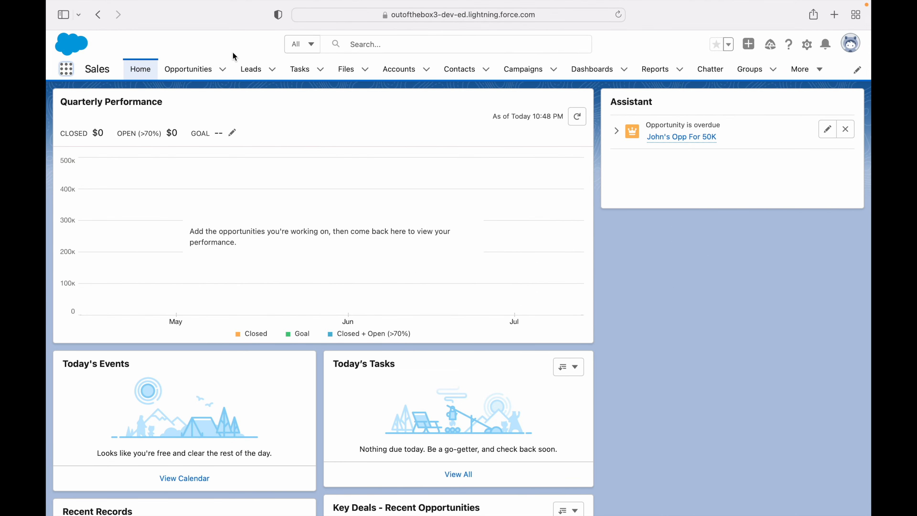
Open the Accounts list, and search all items in the full App Launcher for "Account"
left_click(399, 72)
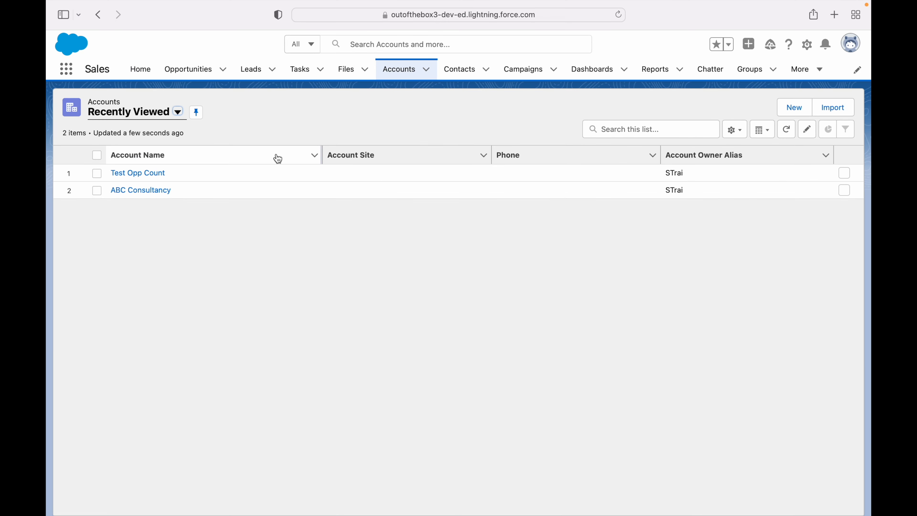
left_click(67, 68)
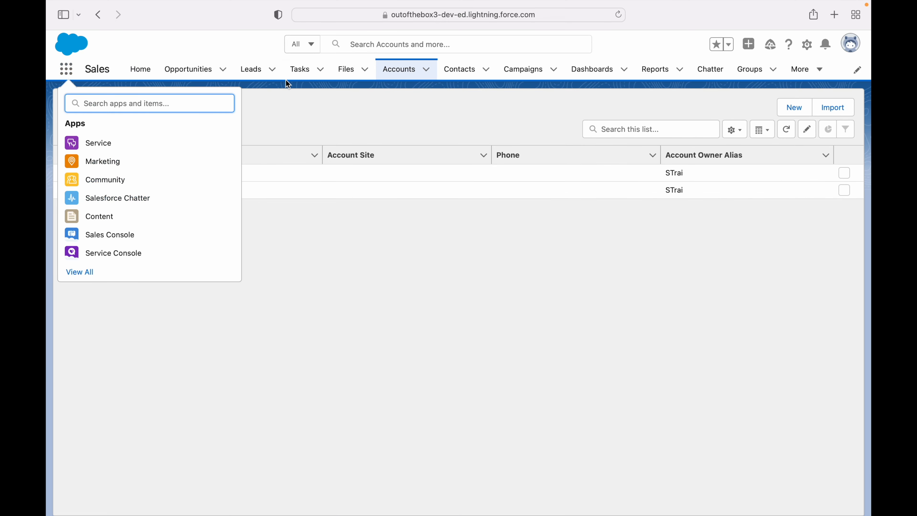
left_click(80, 272)
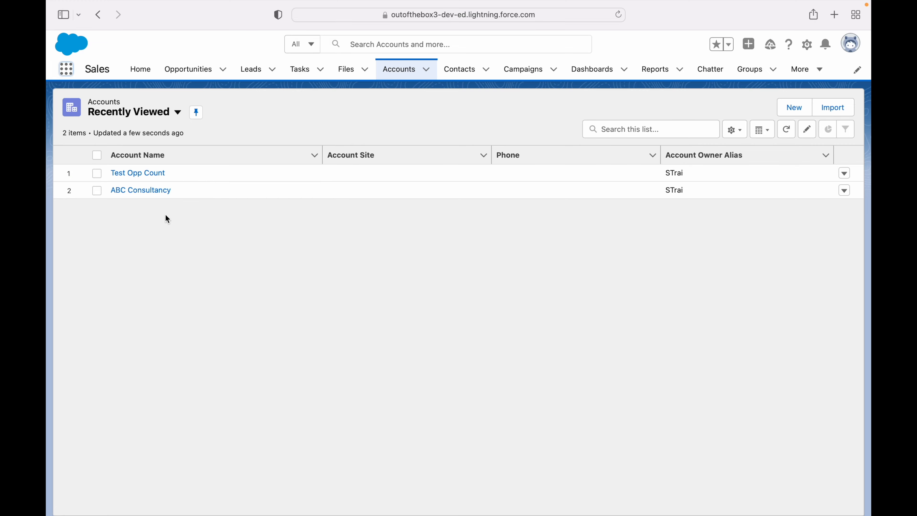
left_click(113, 140)
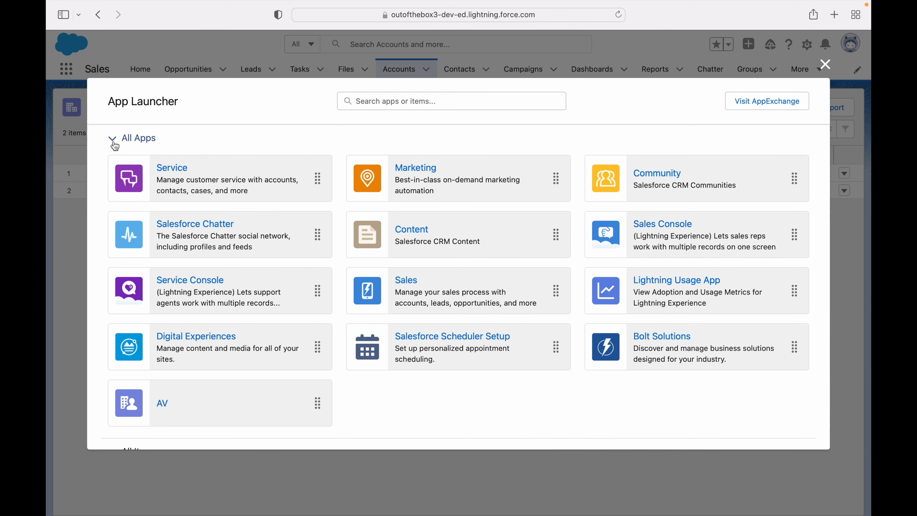
left_click(383, 102)
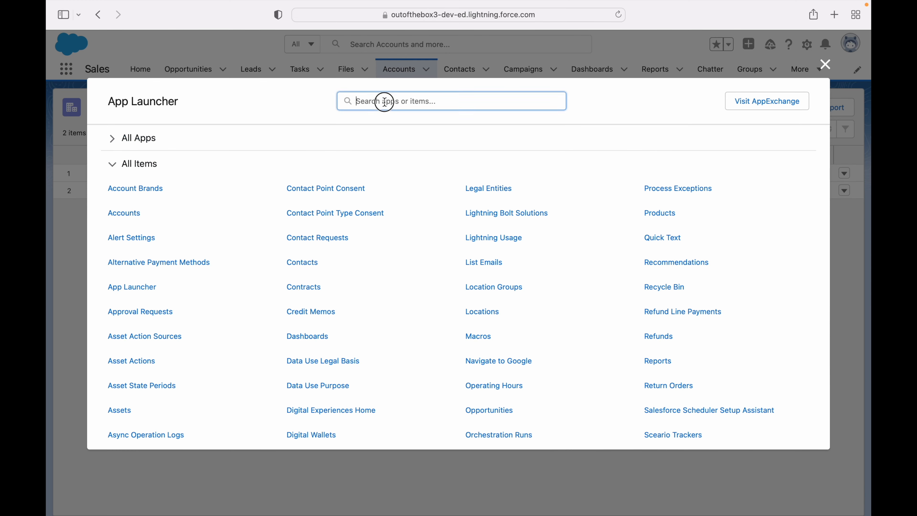
type("Account")
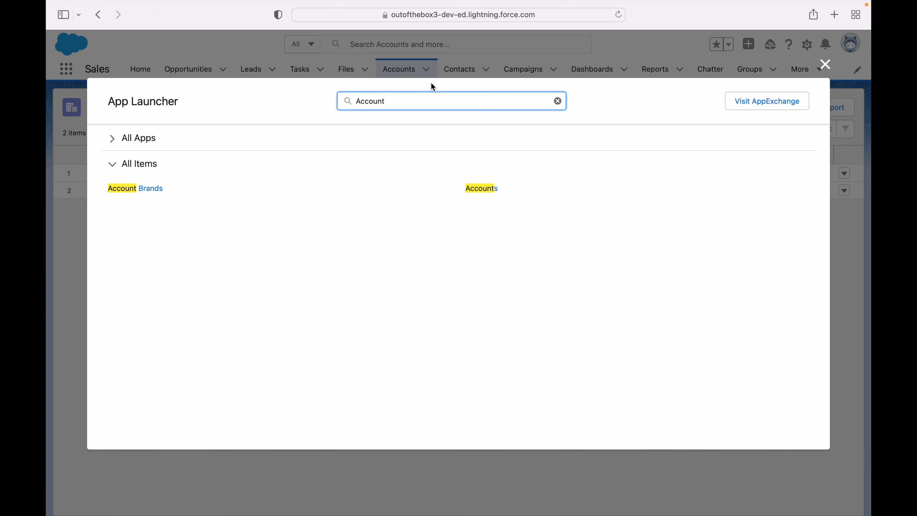
Search the App Launcher for "Cont" and close it
double_click(377, 105)
type("Contatc")
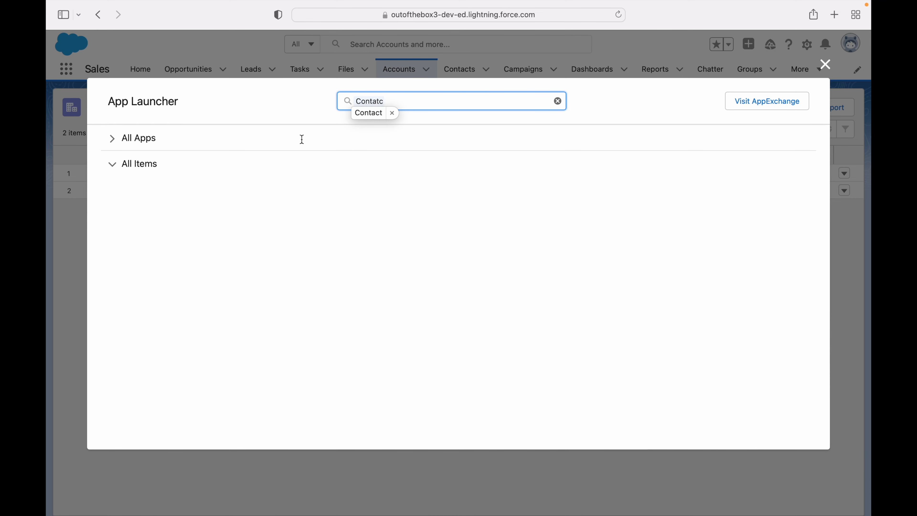
key("BackSpace")
key("BackSpace")
key("BackSpace")
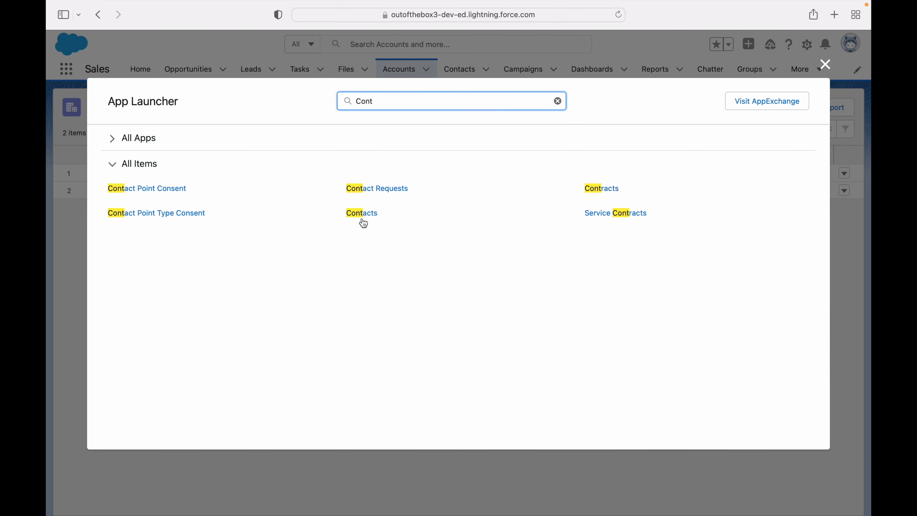
left_click(827, 64)
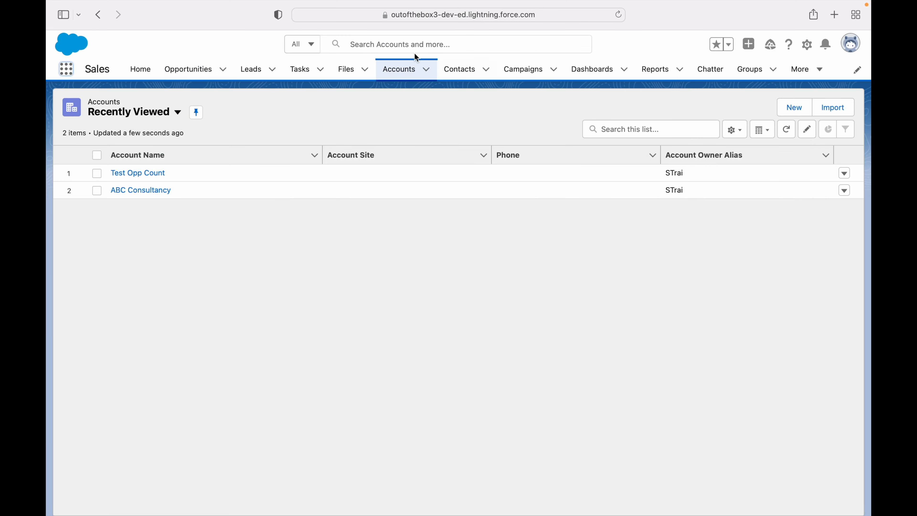
Reopen the full App Launcher, collapse All Apps to review the All Items list, and close it
left_click(67, 69)
left_click(76, 274)
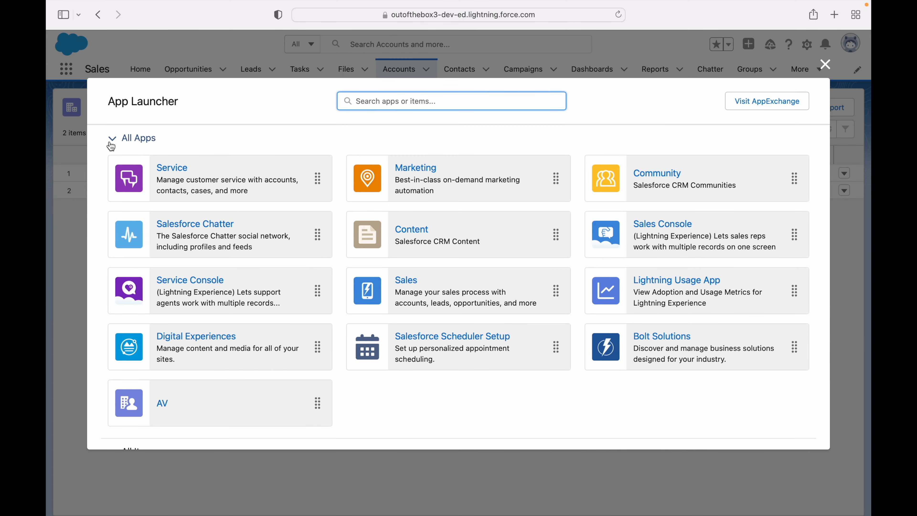
left_click(128, 139)
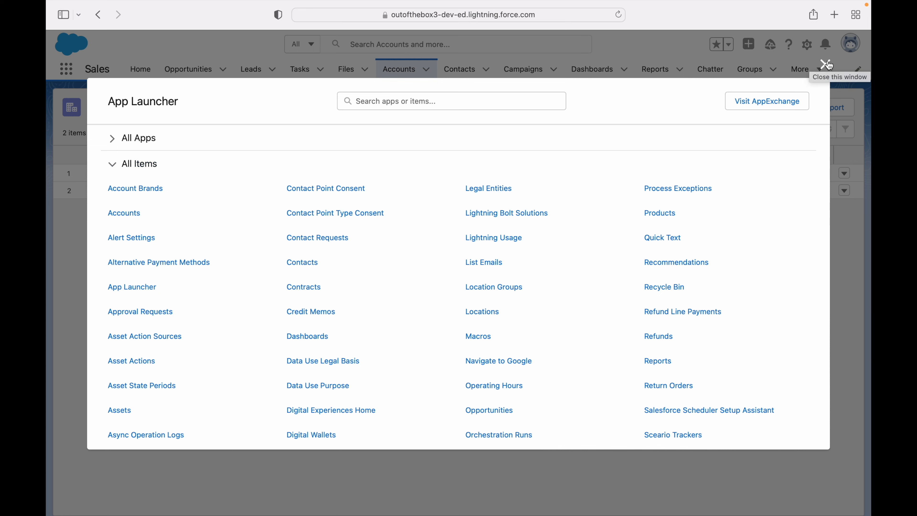
left_click(827, 64)
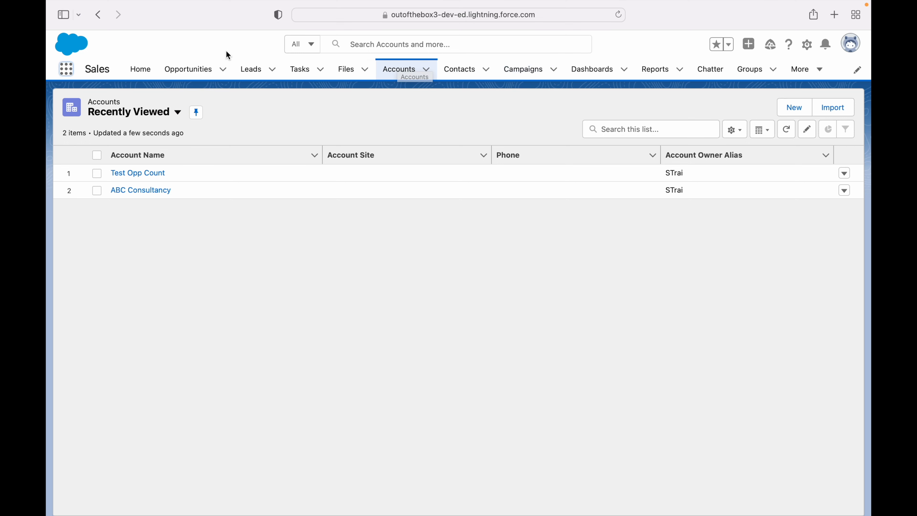
Review both the apps and the items in the full App Launcher, and close it
left_click(67, 68)
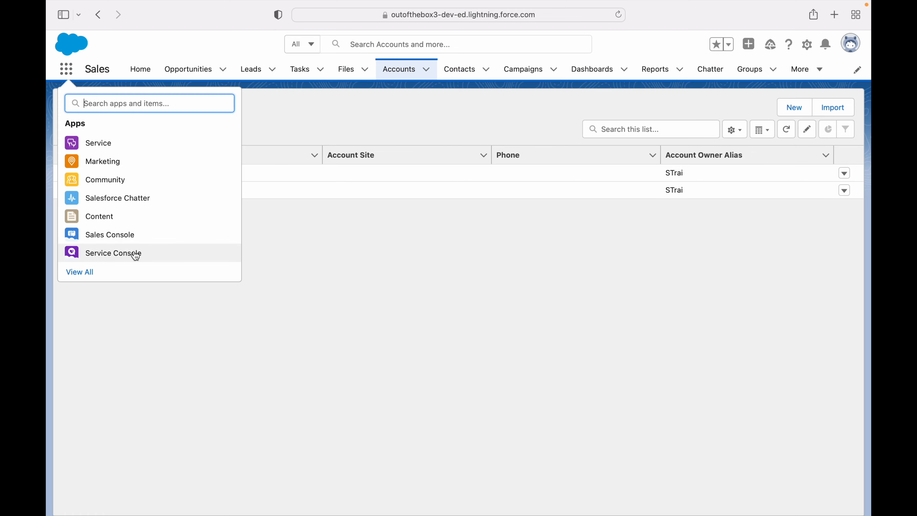
left_click(87, 272)
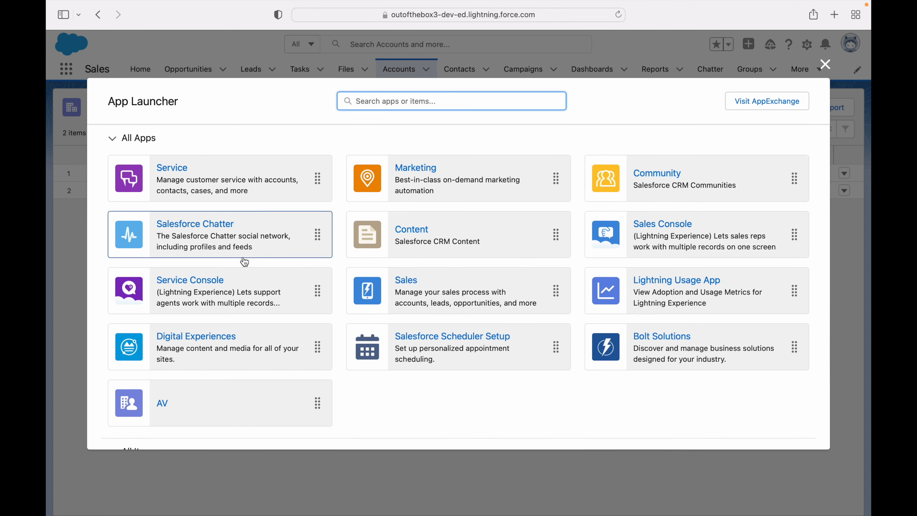
scroll(241, 262, "down", 5)
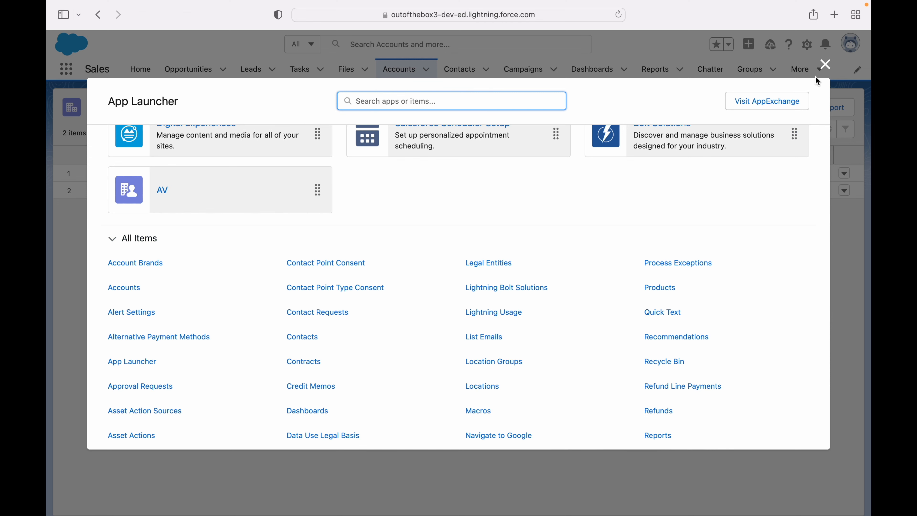
left_click(826, 65)
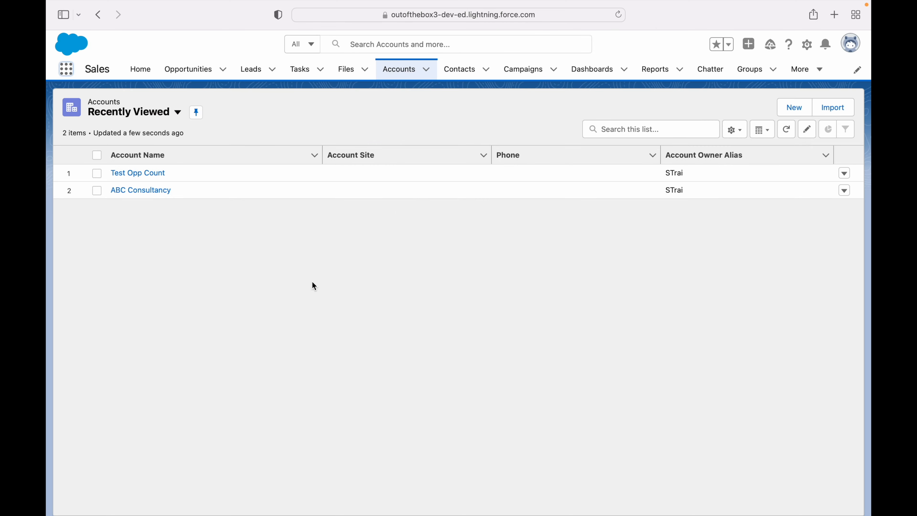
Switch to Salesforce Setup in Google Chrome and open the Profiles page
key("ctrl+Up")
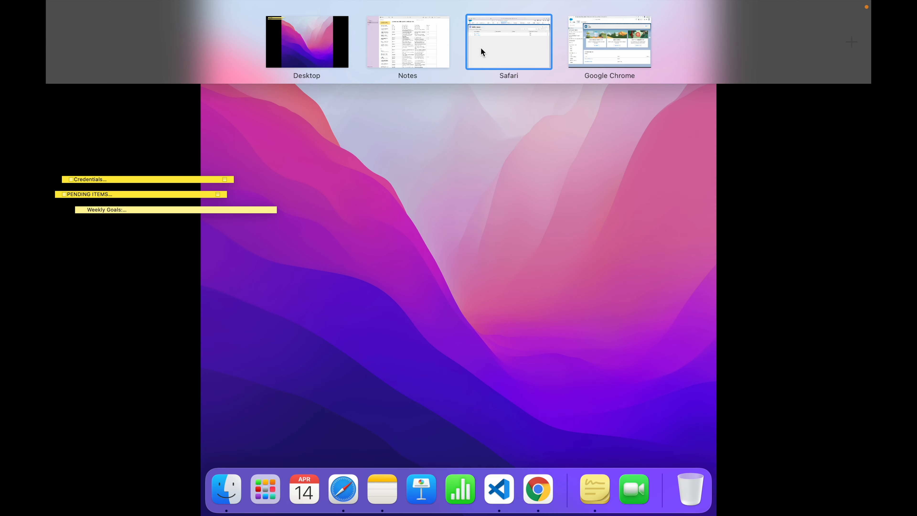
left_click(579, 46)
left_click(89, 114)
type("profile")
left_click(90, 162)
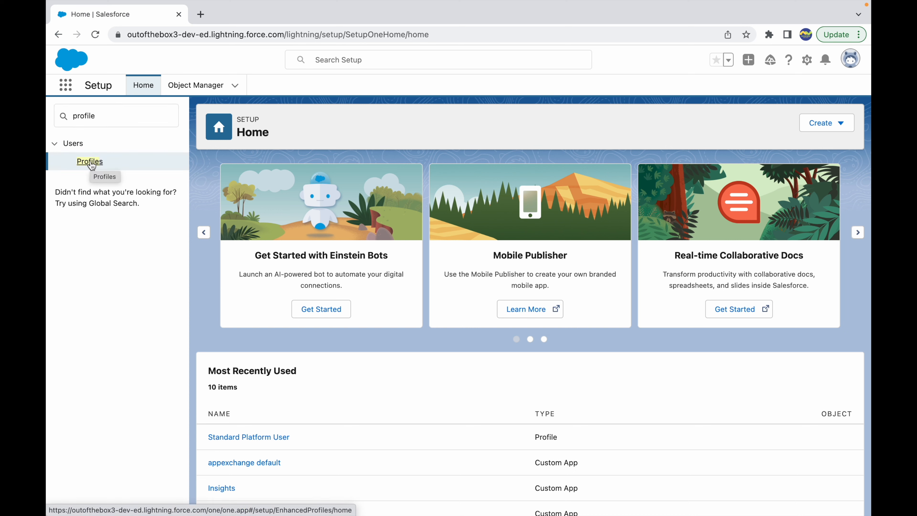
left_click(90, 162)
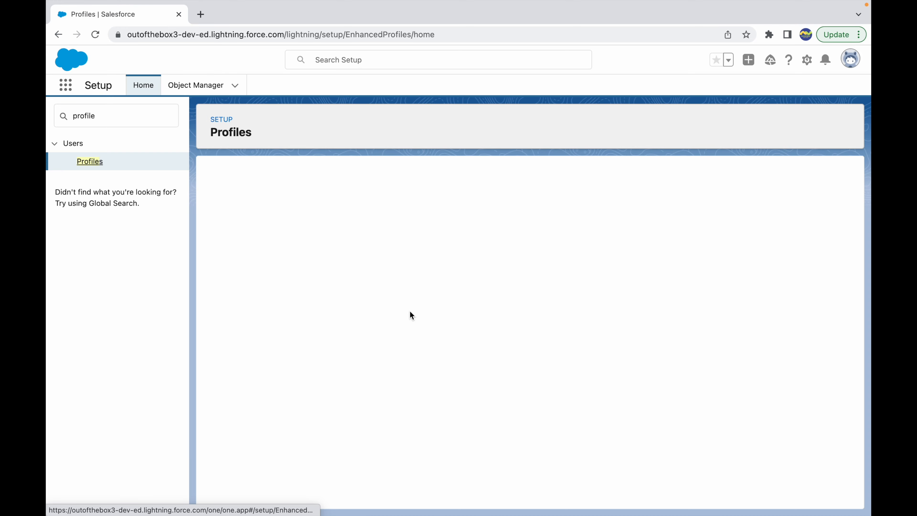
Open the Users page in Setup and log in as the Standard Platform User with the COO role
double_click(102, 115)
type("users")
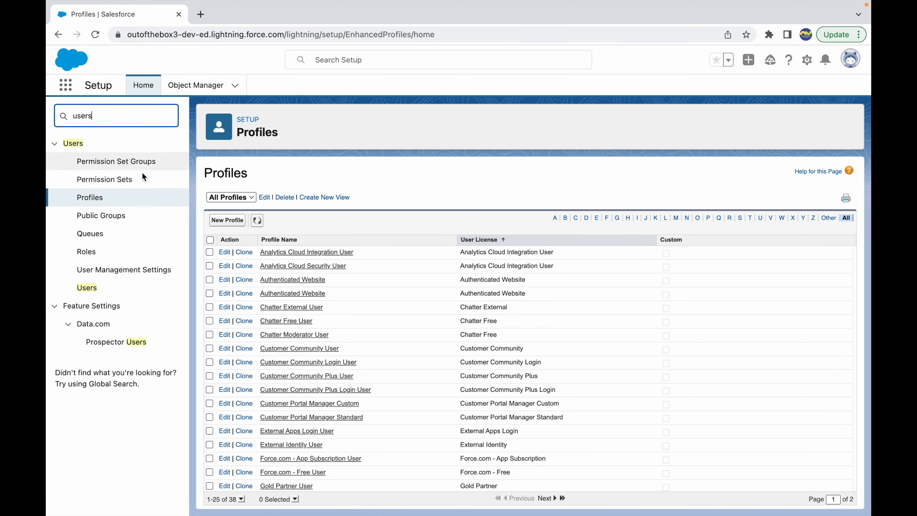
left_click(88, 290)
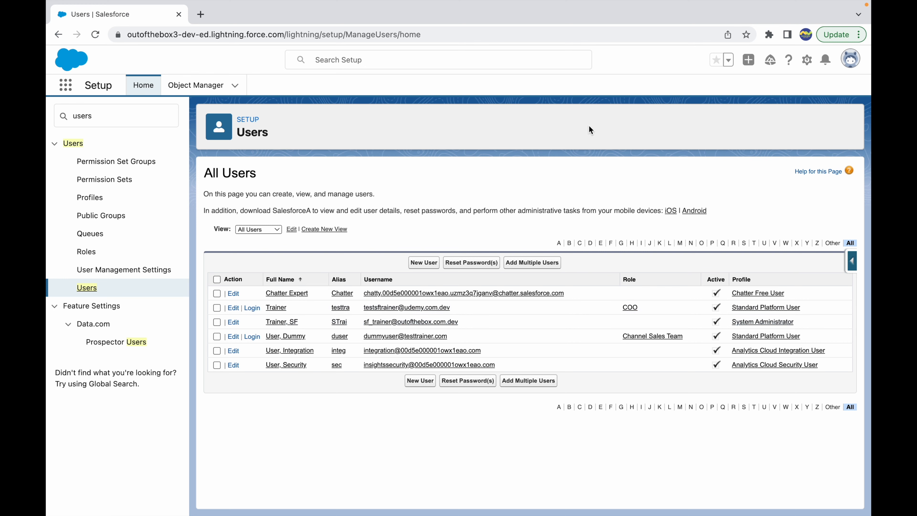
left_click(252, 309)
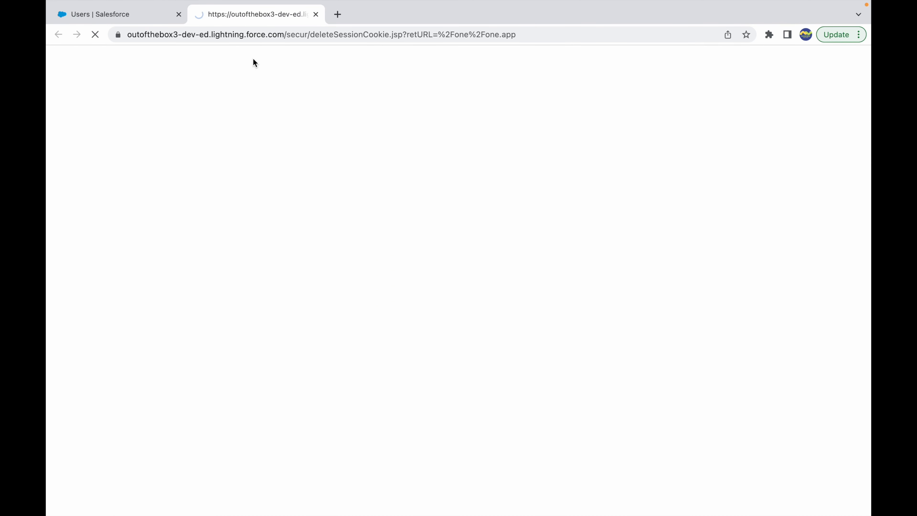
Check the administrator's user menu in Safari, and return to the Google Chrome session logged in as the test user
key("ctrl+Up")
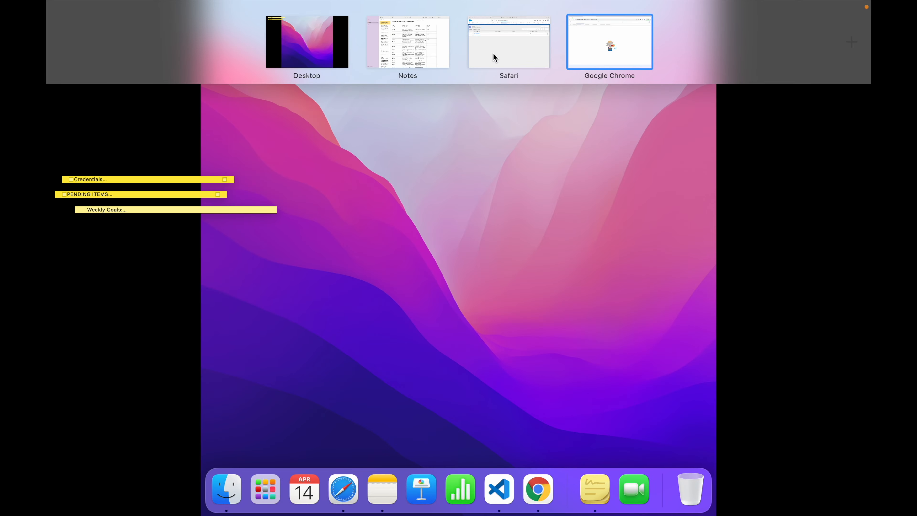
left_click(503, 45)
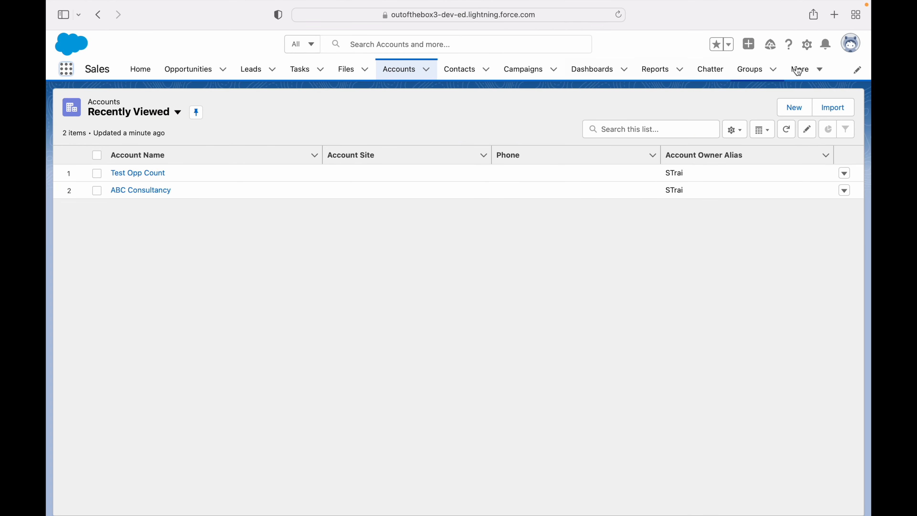
left_click(851, 45)
left_click(526, 270)
key("ctrl+Up")
left_click(597, 43)
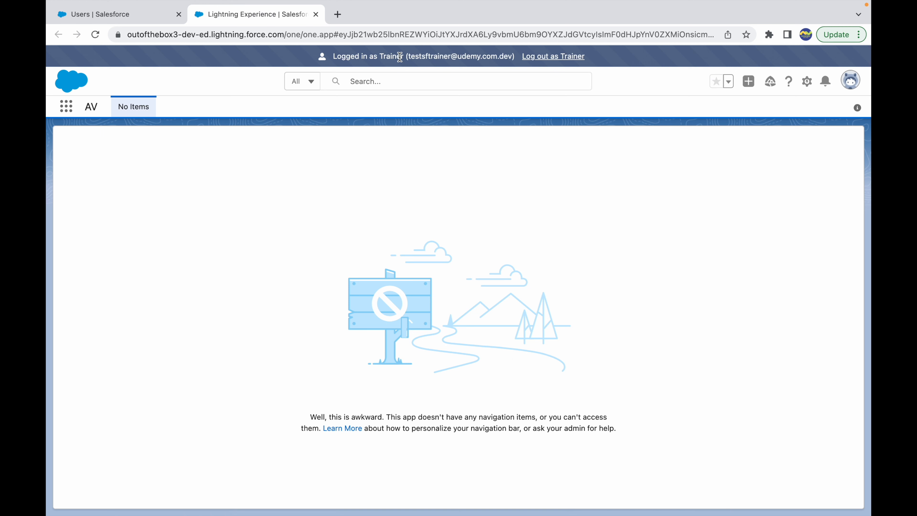
left_click(98, 107)
left_click_drag(97, 108, 73, 109)
left_click(198, 104)
Switch to the administrator session in Safari and open the Users page in Salesforce Setup
mouse_move(200, 3)
key("ctrl+Up")
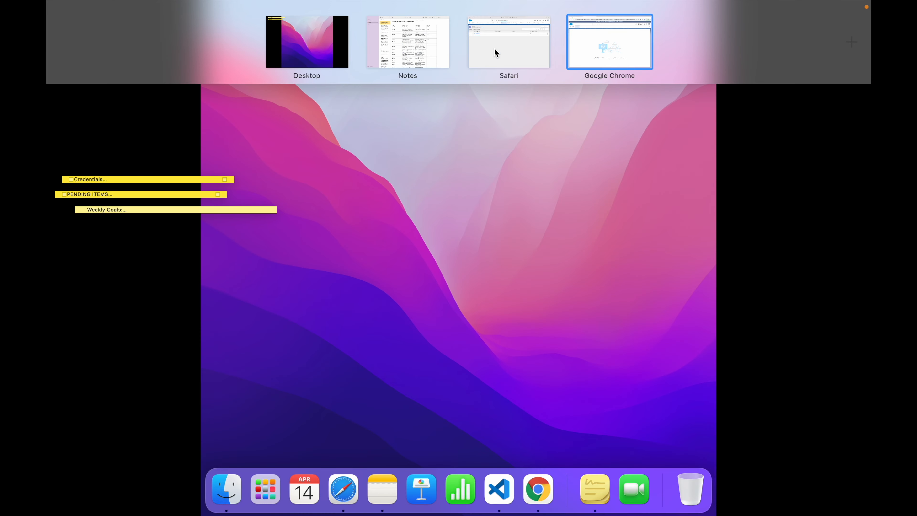
left_click(493, 49)
left_click(807, 44)
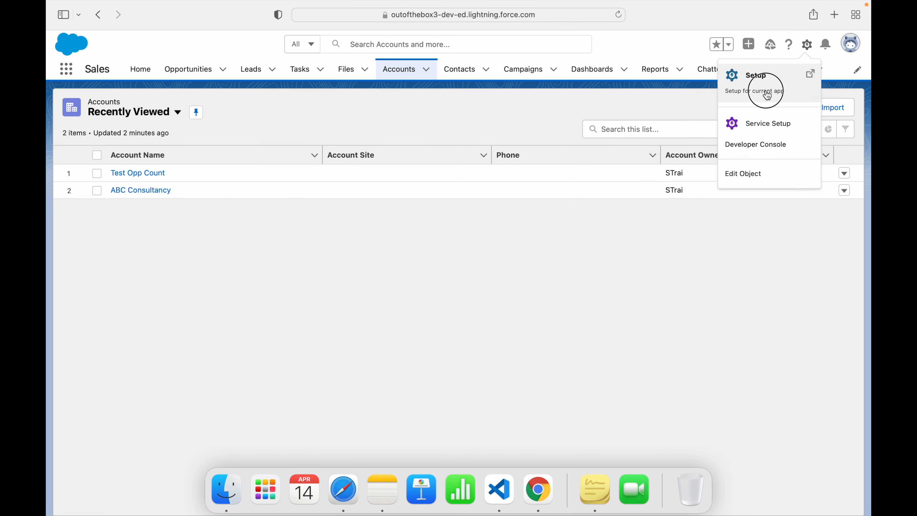
left_click(765, 90)
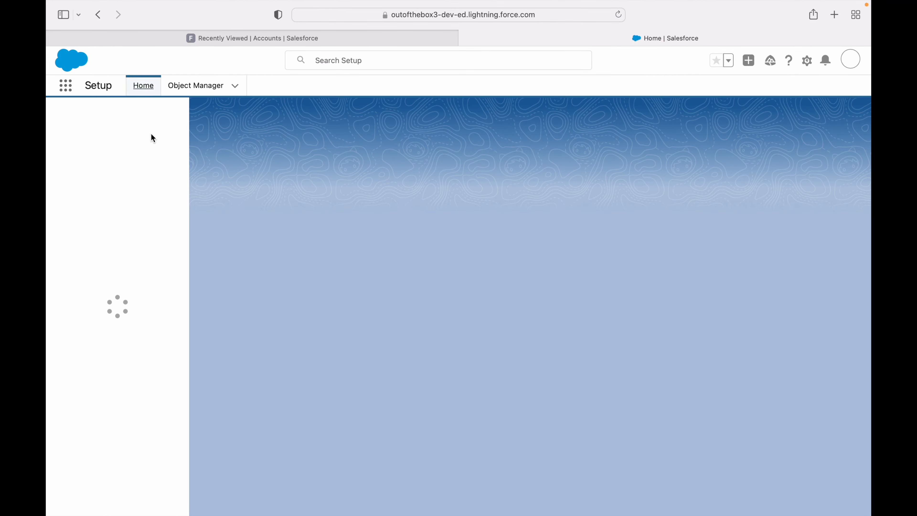
left_click(100, 117)
type("users")
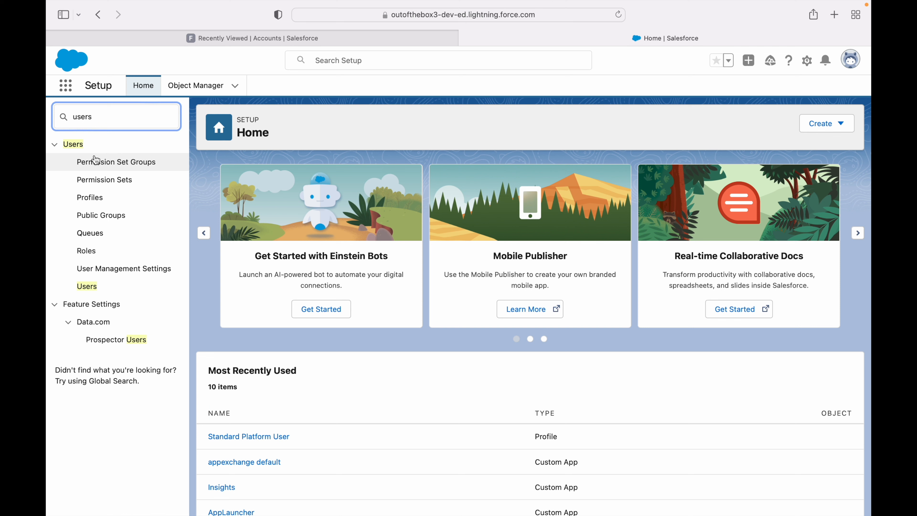
left_click(88, 289)
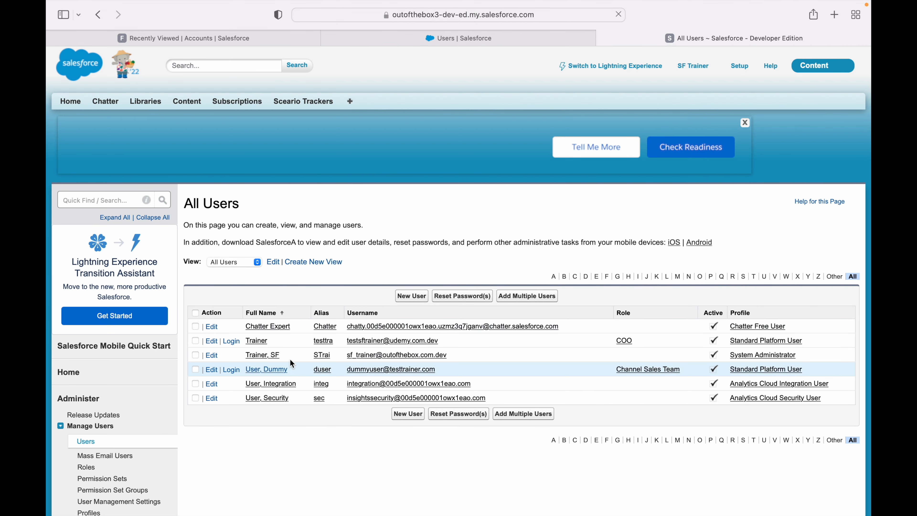
Open the Standard Platform User profile of the user with the COO role and find its Tab Settings section
left_click(760, 342)
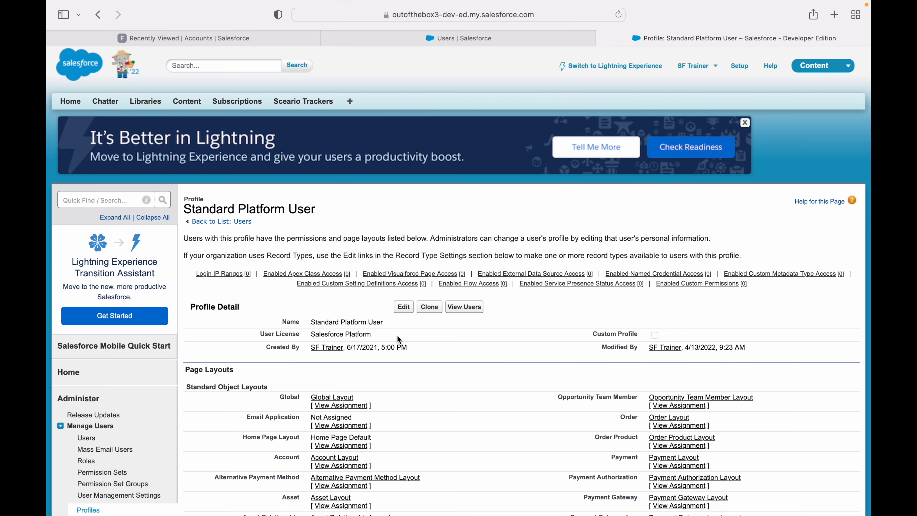
key("super+f")
type("Tab Se")
type("Tab Sett")
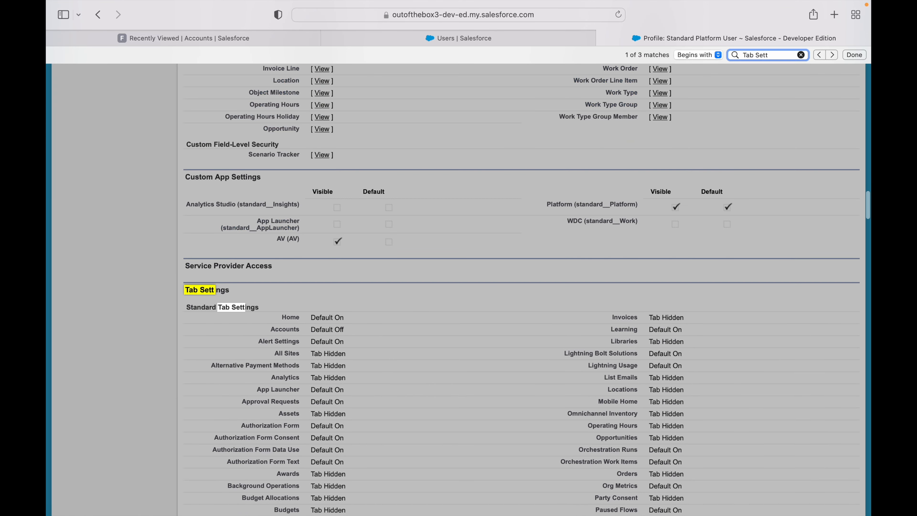
left_click(265, 302)
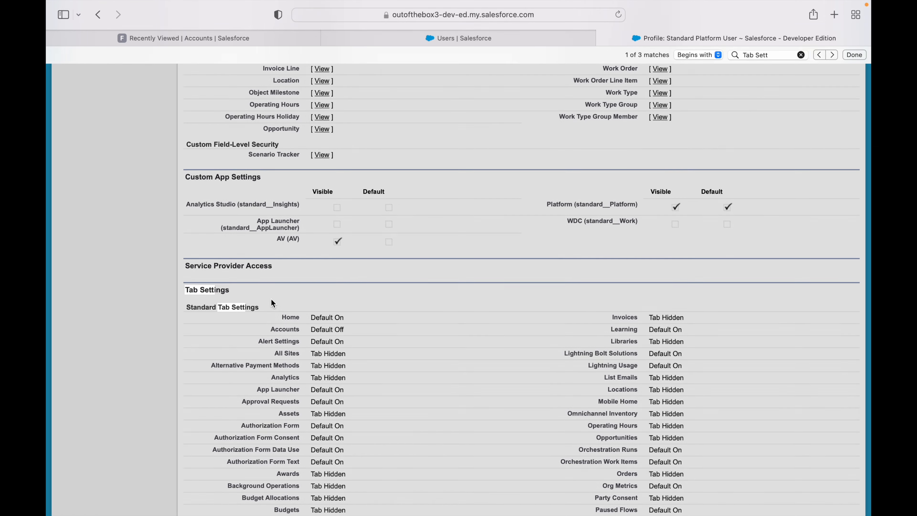
Open the Standard Platform User profile for editing
scroll(623, 234, "up", 10)
scroll(623, 234, "up", 15)
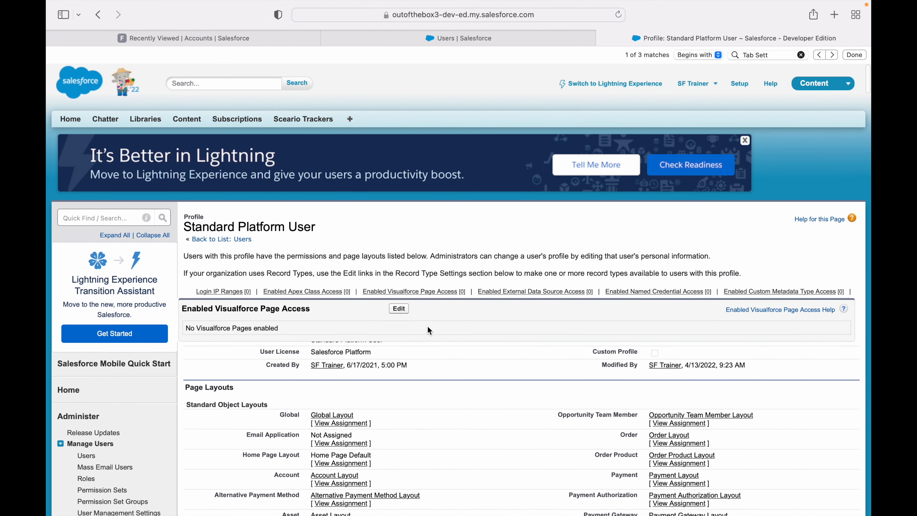
left_click(405, 329)
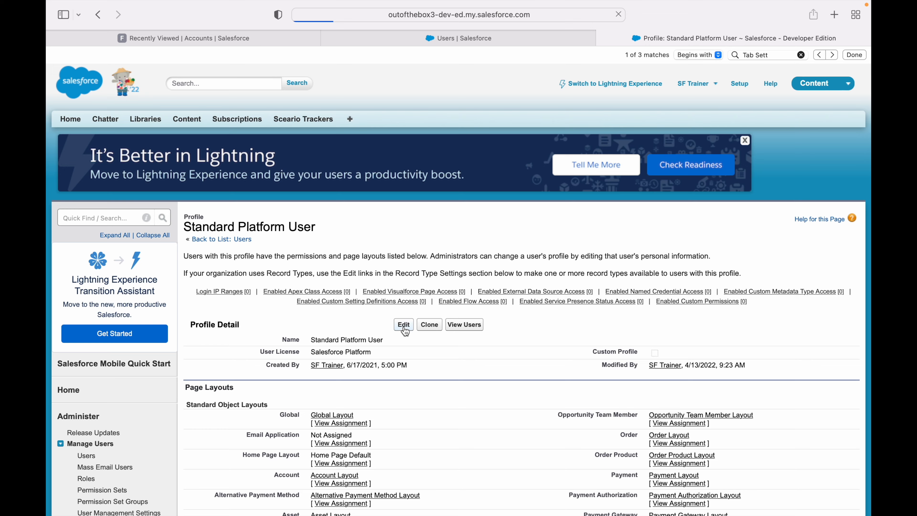
Find the Tab Settings section on the Standard Platform User profile's edit page
scroll(442, 381, "down", 5)
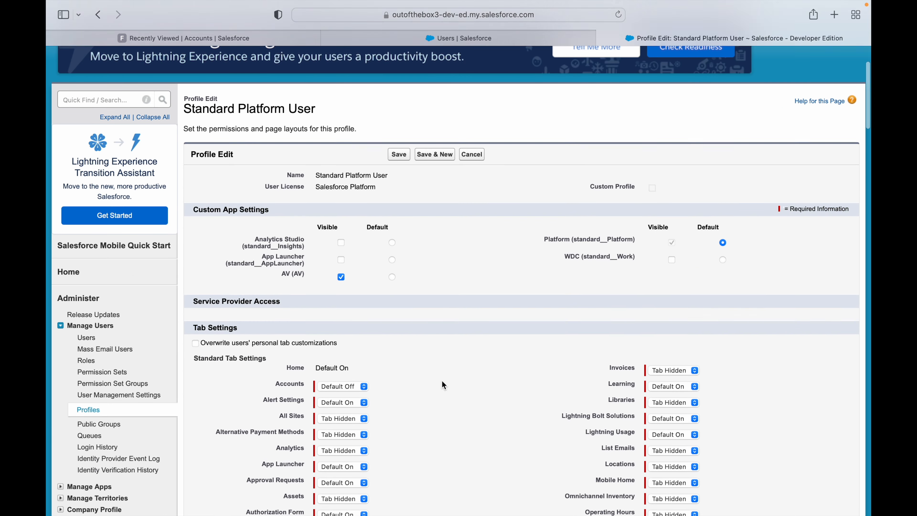
key("super+f")
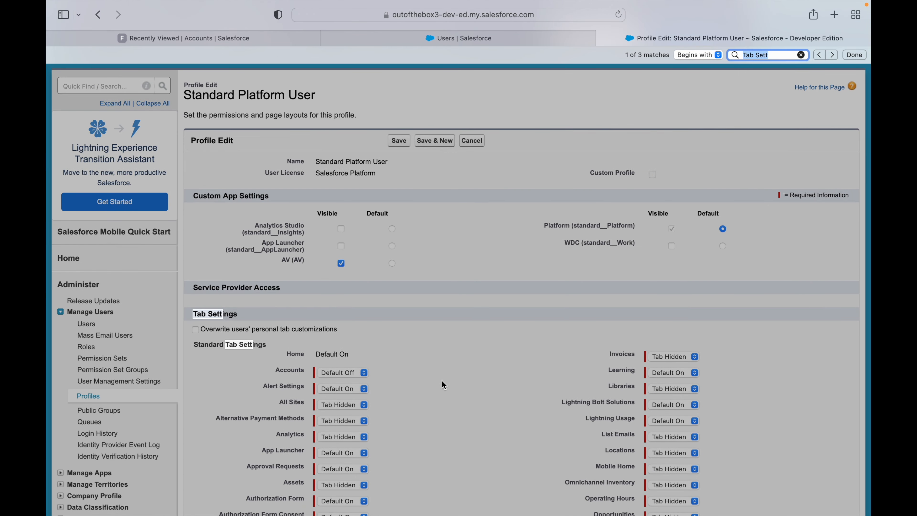
Switch to the test user's session in Google Chrome and search the App Launcher for Account and for Contact
mouse_move(441, 0)
key("ctrl+Up")
left_click(609, 53)
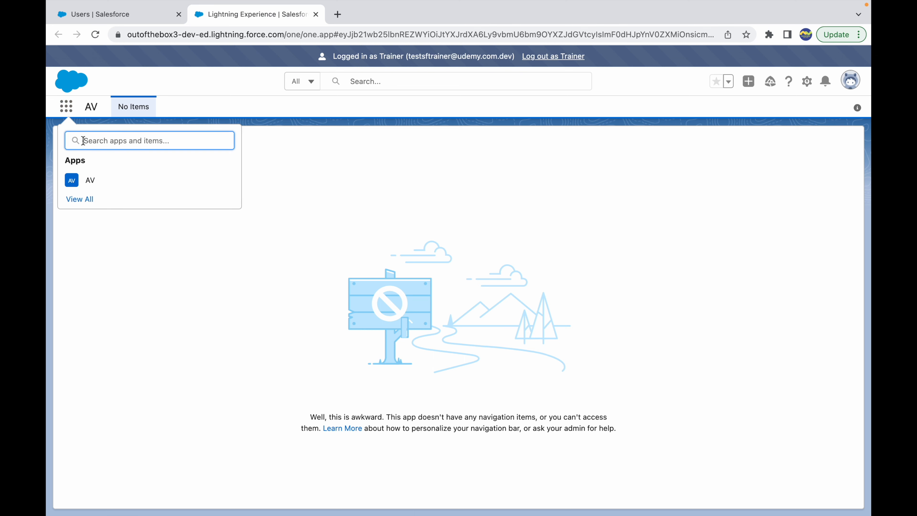
type("Accou")
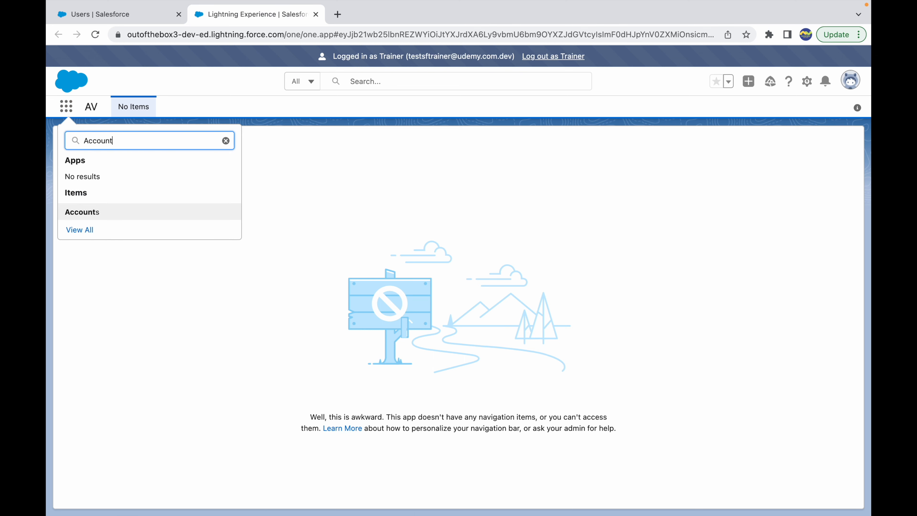
type("nt")
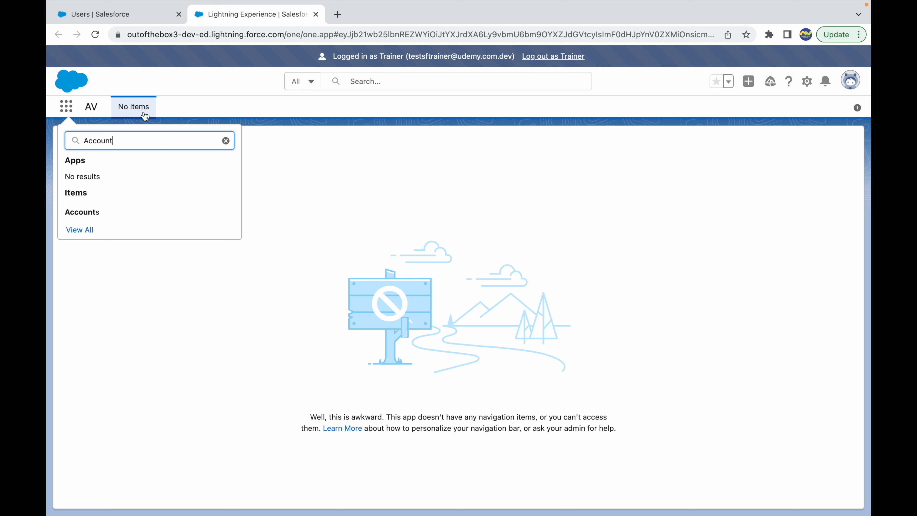
double_click(105, 140)
type("Contact")
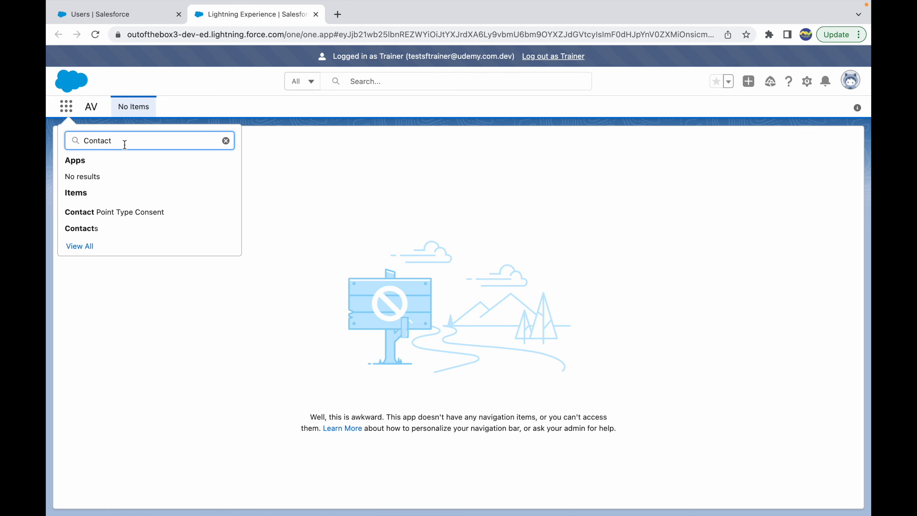
Return to the profile's edit page in Safari and check the visibility options offered for the Accounts tab
key("ctrl+Up")
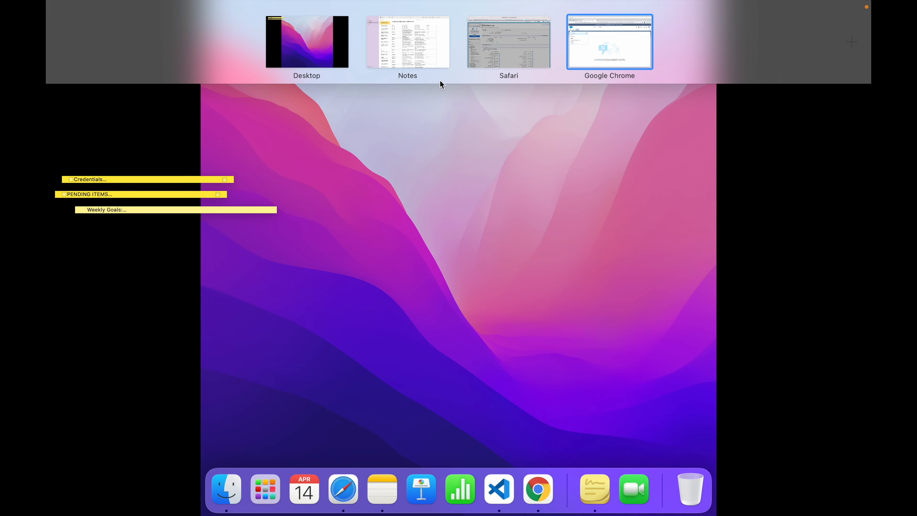
left_click(511, 57)
left_click(391, 356)
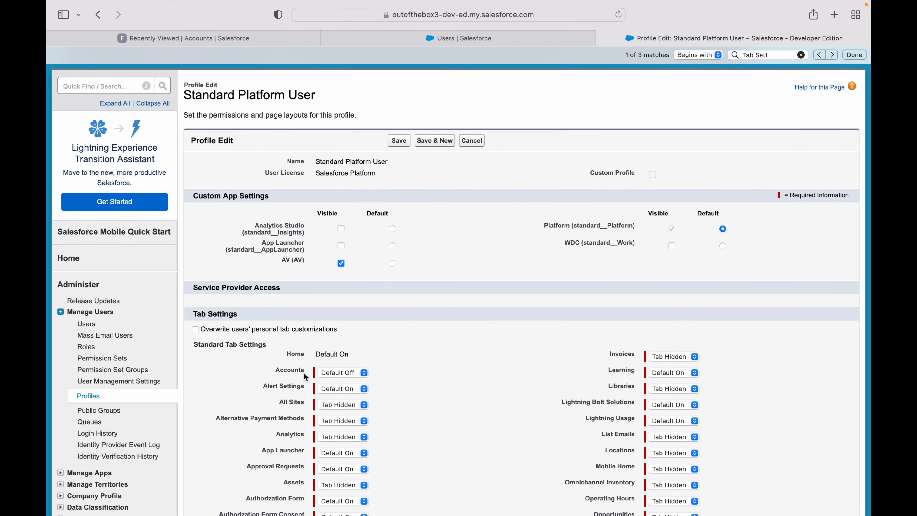
scroll(282, 364, "down", 4)
double_click(289, 299)
left_click(343, 301)
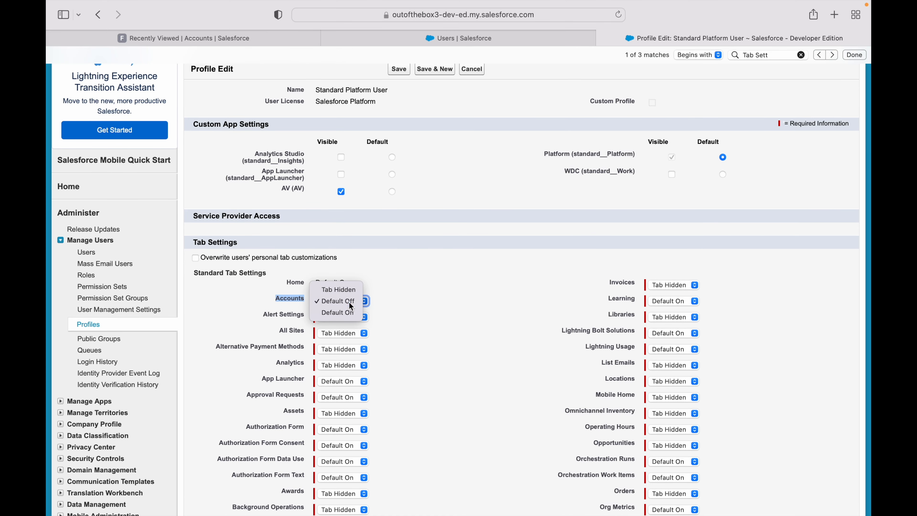
left_click(404, 303)
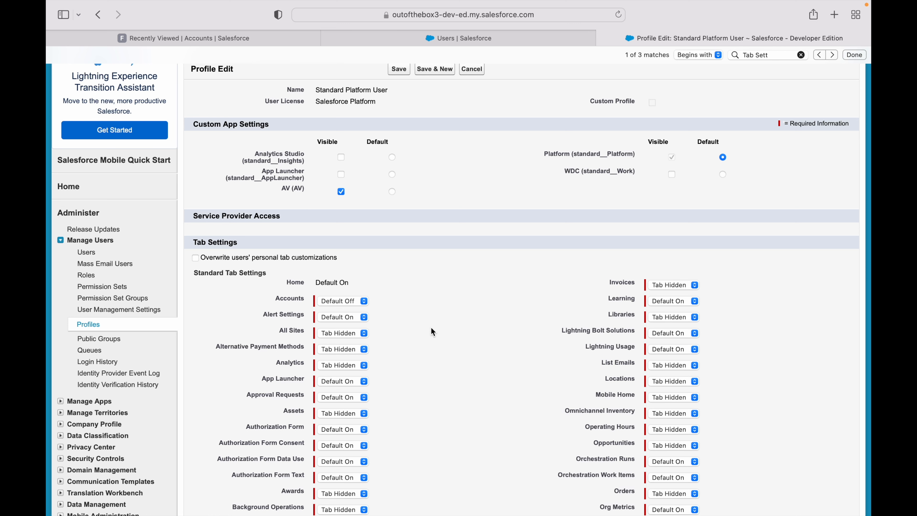
Set the Contacts tab to Default On in the standard tab settings and save the profile
scroll(431, 328, "down", 15)
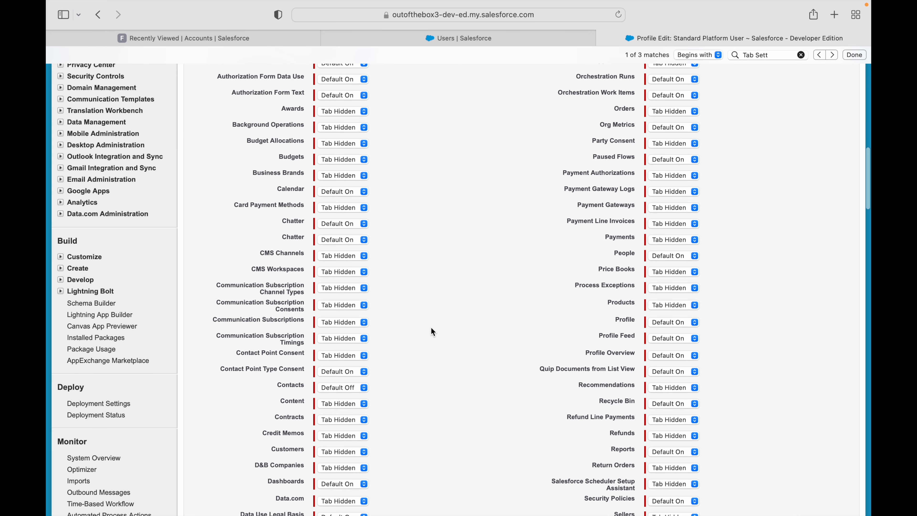
scroll(431, 328, "down", 4)
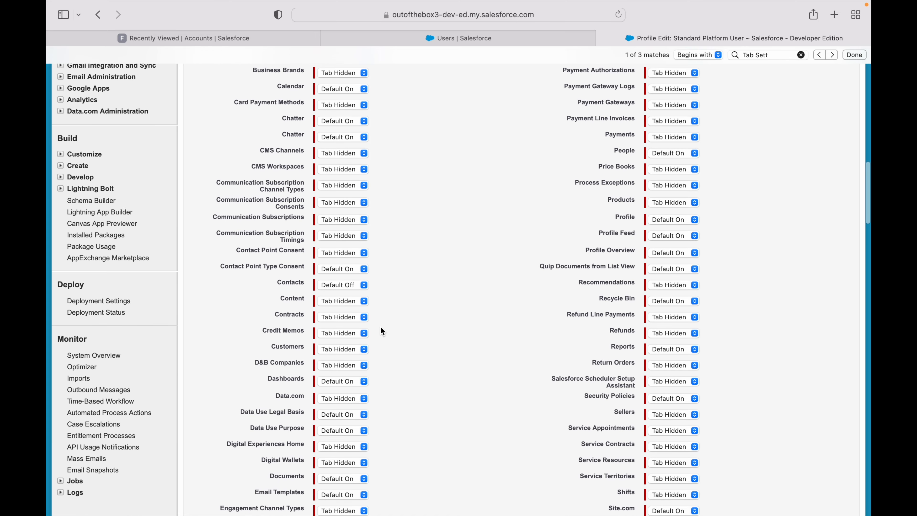
left_click(332, 286)
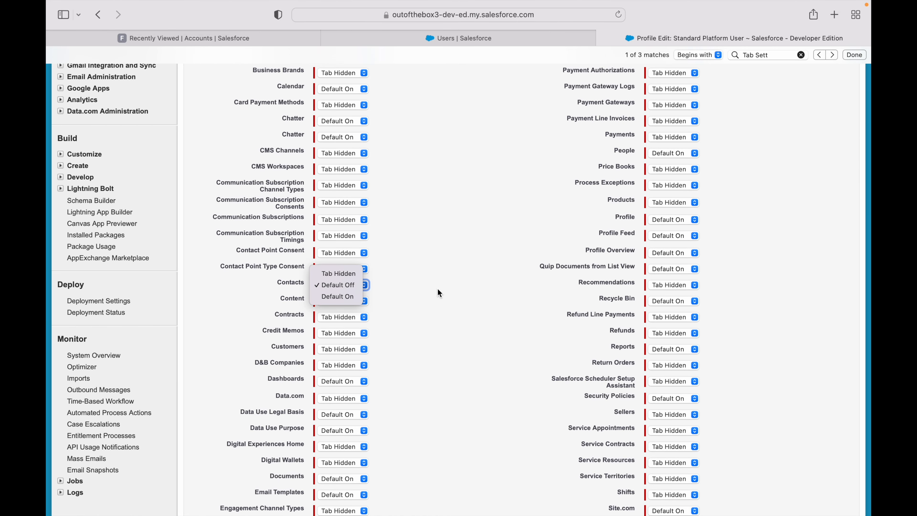
left_click(404, 289)
left_click(335, 285)
left_click(337, 296)
scroll(448, 292, "up", 10)
scroll(448, 292, "up", 15)
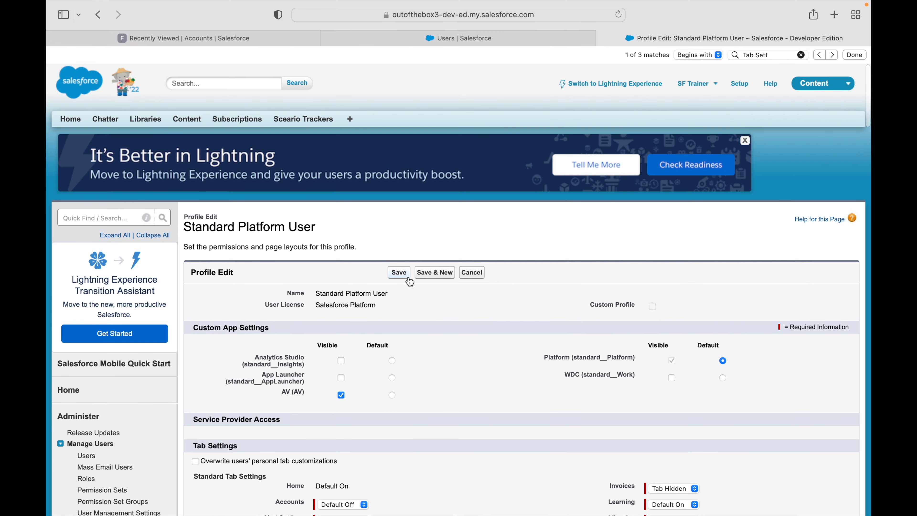
left_click(403, 274)
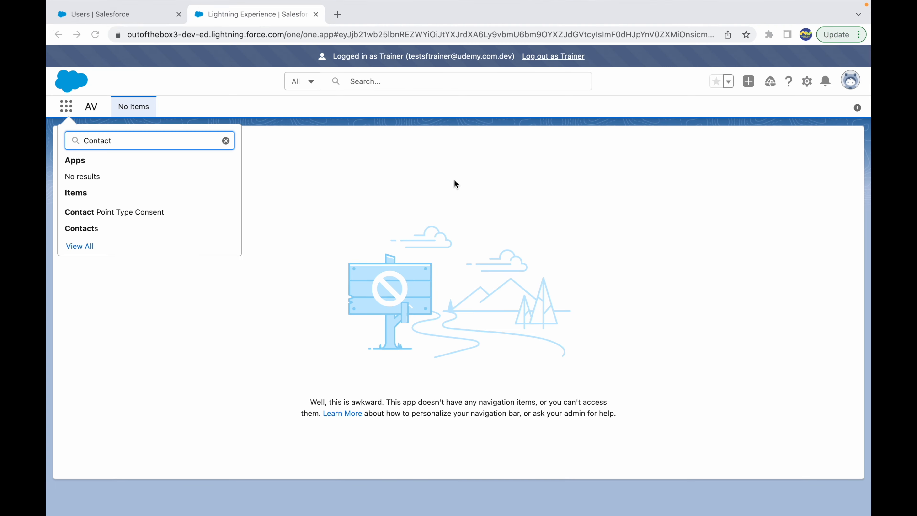
Reload the test user's AV app in Google Chrome and open its Contacts tab
key("super+r")
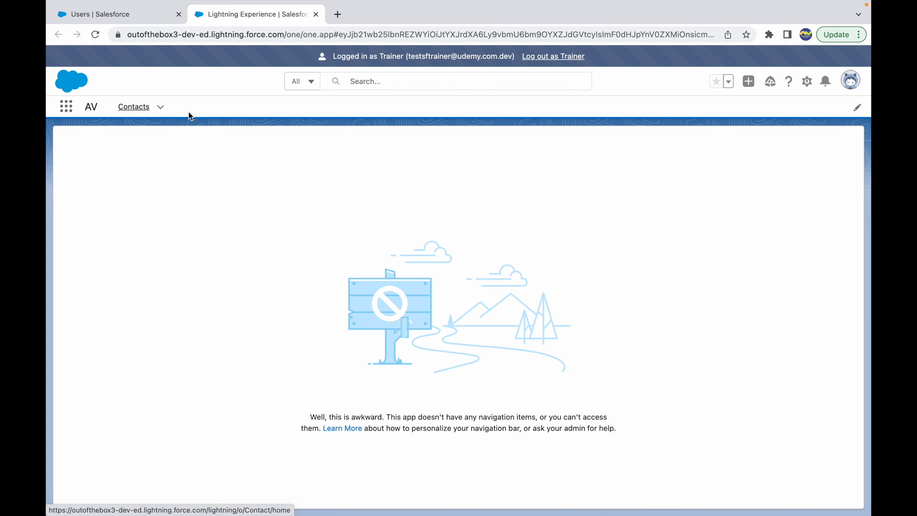
left_click(137, 110)
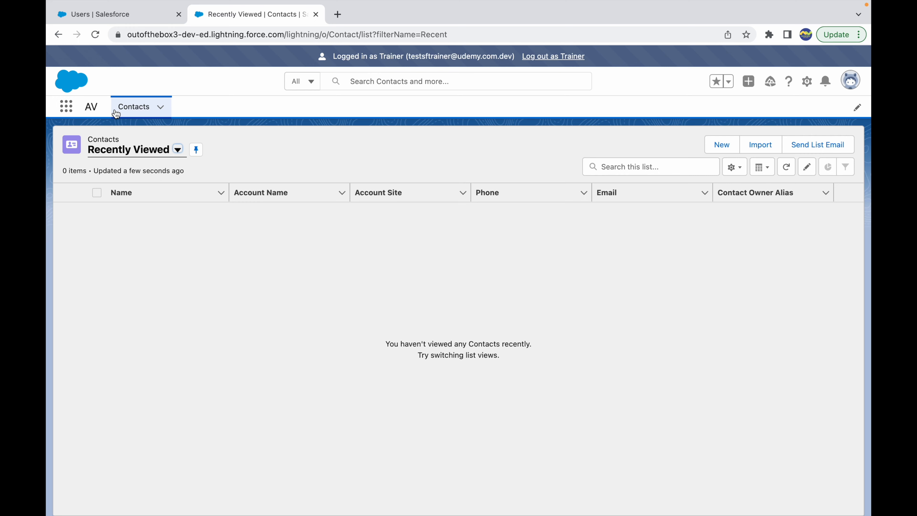
Return to the Standard Platform User profile in Safari and open it for editing again
key("ctrl+Up")
left_click(474, 47)
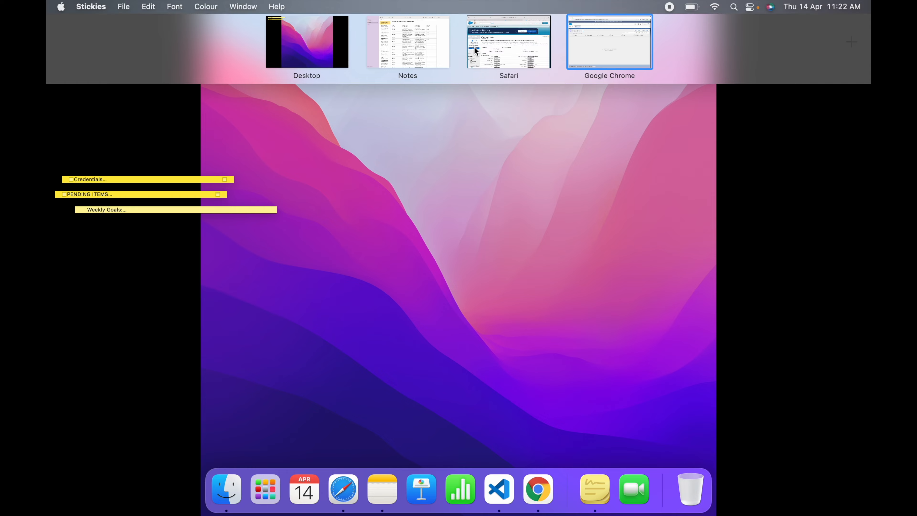
left_click(403, 308)
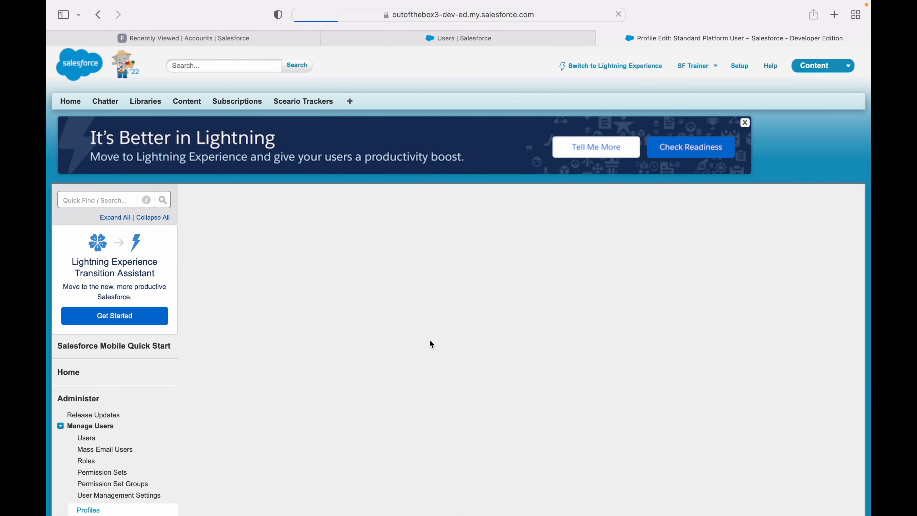
Find the standard tab settings and set the Contacts tab to Tab Hidden
key("super+f")
type("Tab Setti")
scroll(399, 403, "down", 10)
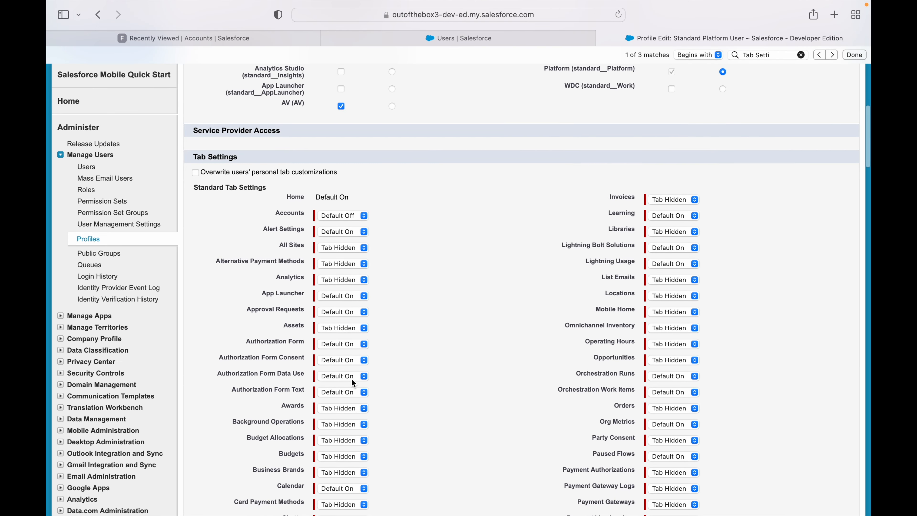
scroll(352, 378, "down", 4)
scroll(328, 469, "down", 8)
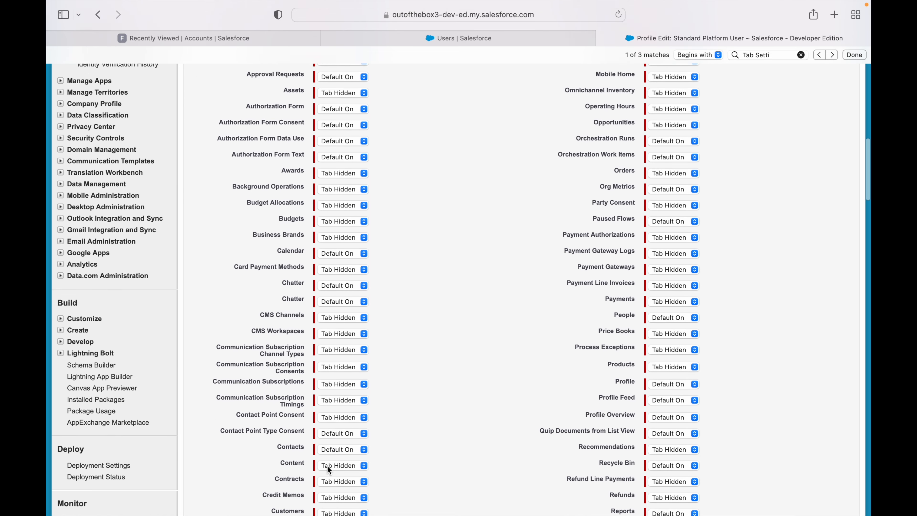
left_click(324, 353)
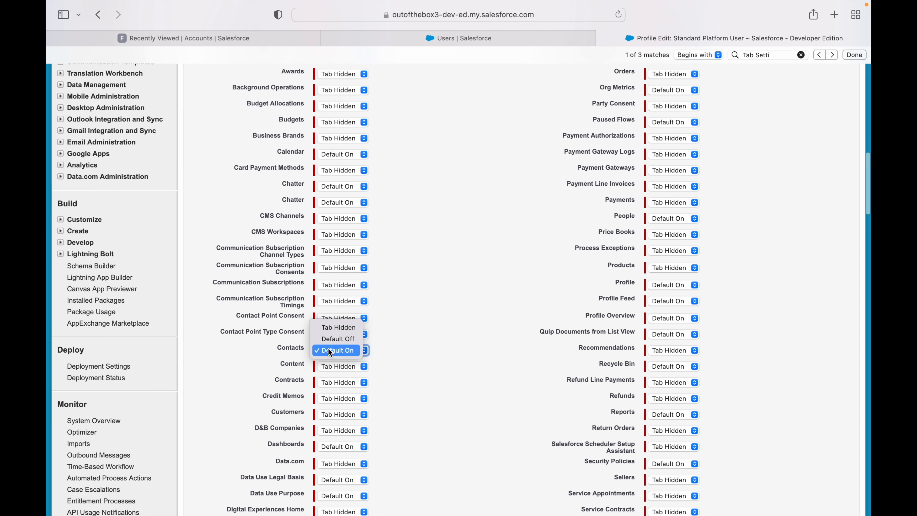
left_click(358, 326)
Check the visibility options of the Accounts tab without changing them, and save the profile
scroll(442, 355, "up", 13)
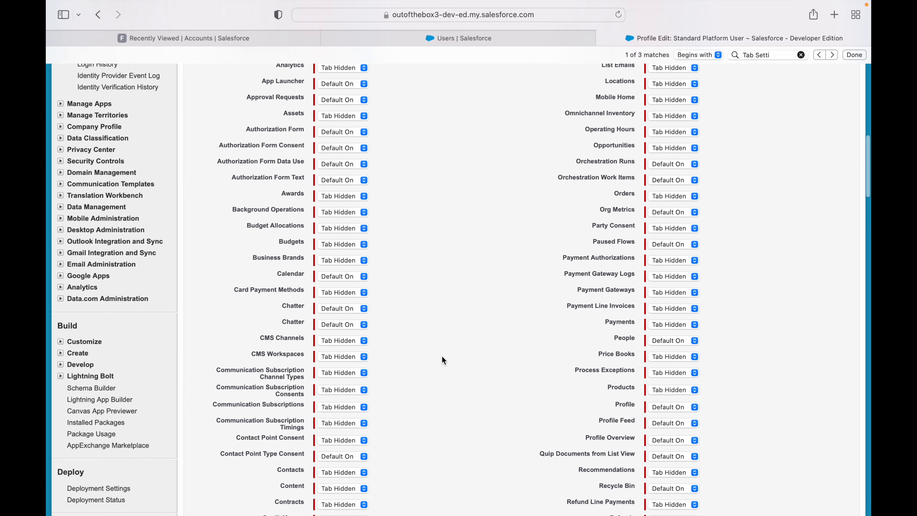
left_click(336, 233)
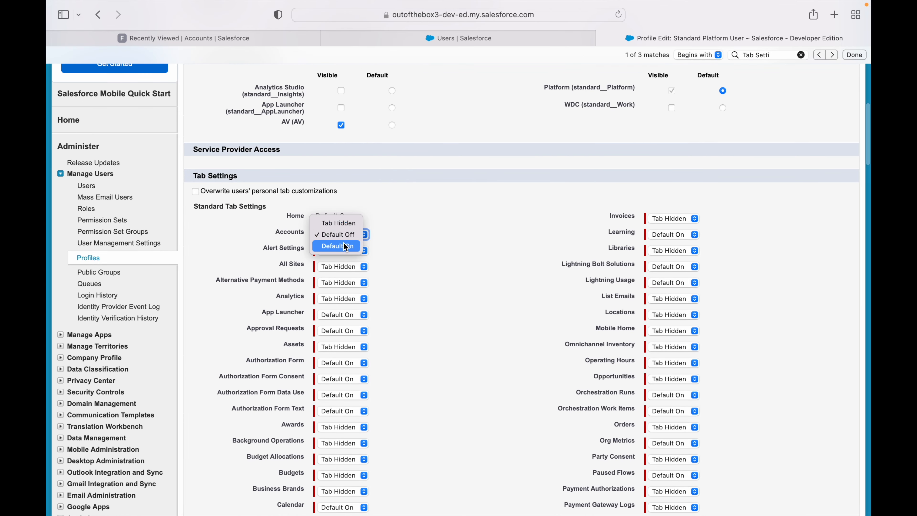
left_click(370, 247)
scroll(428, 251, "up", 1)
scroll(428, 251, "up", 5)
left_click(399, 182)
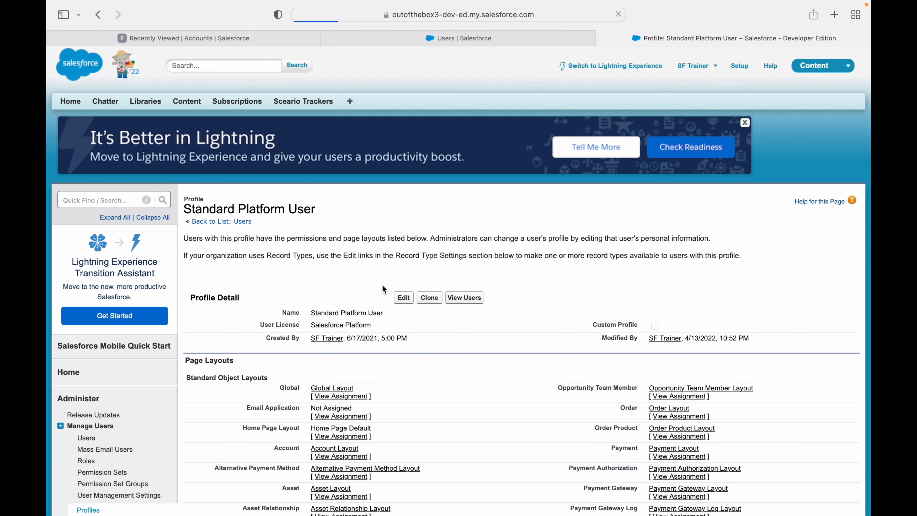
Log out of the test user's session in Google Chrome and log back in with the saved administrator username
key("ctrl+Up")
left_click(583, 53)
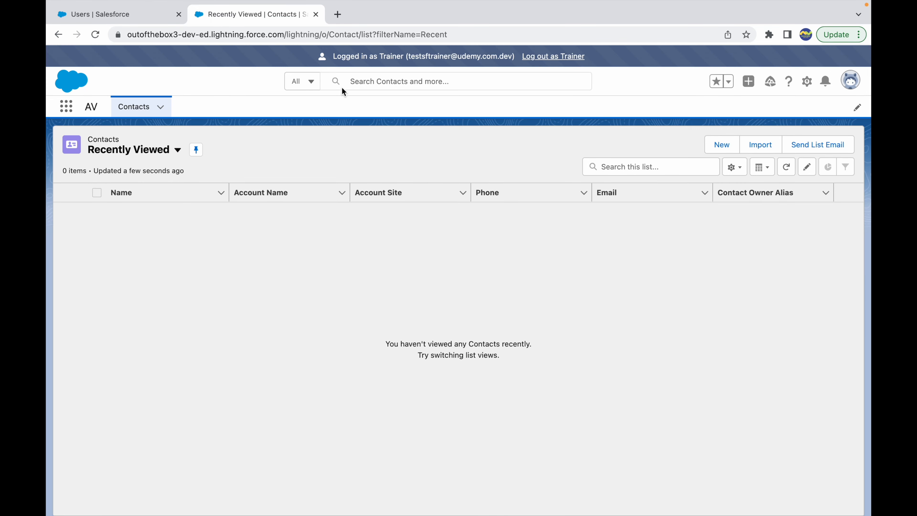
left_click(542, 57)
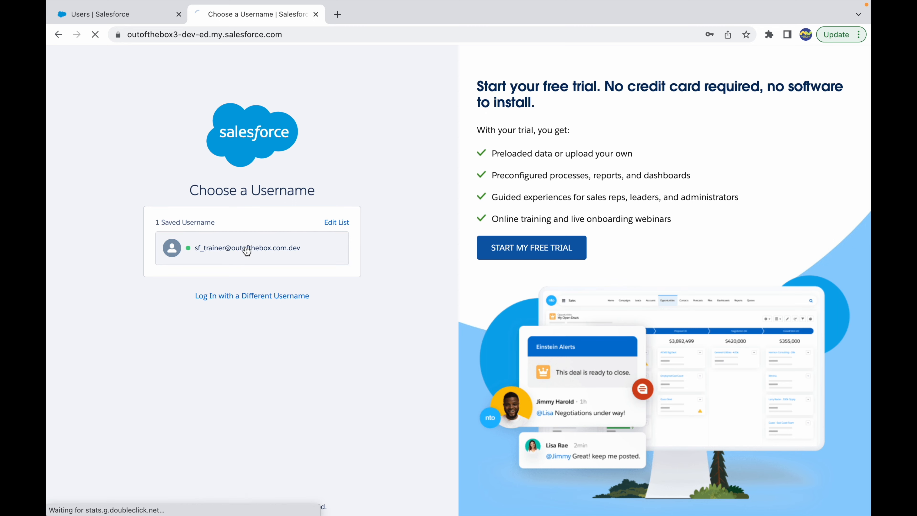
left_click(105, 14)
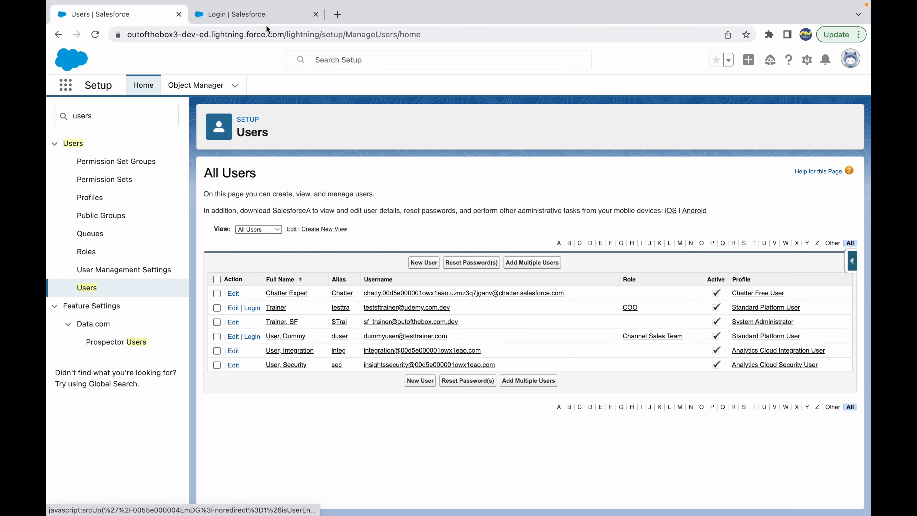
left_click(263, 14)
left_click(246, 312)
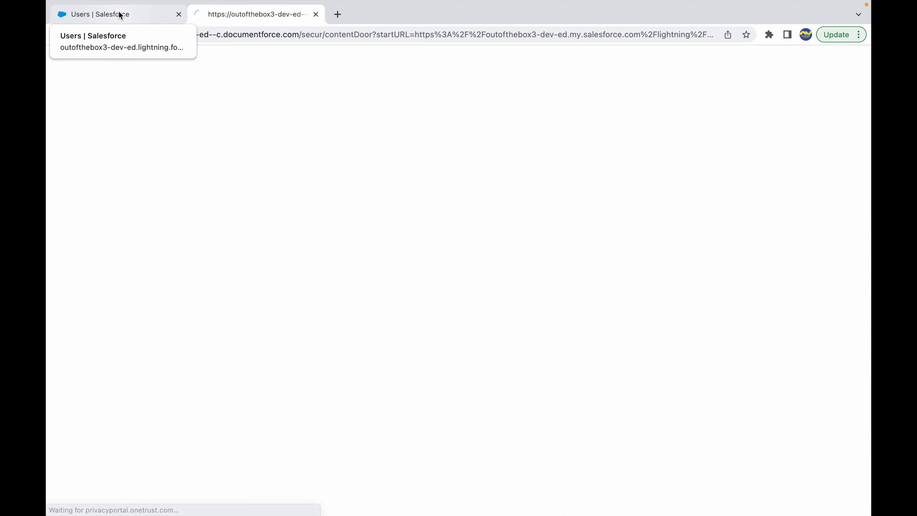
Log in as the user with the COO role from the Users page and search the App Launcher for Account
left_click(120, 15)
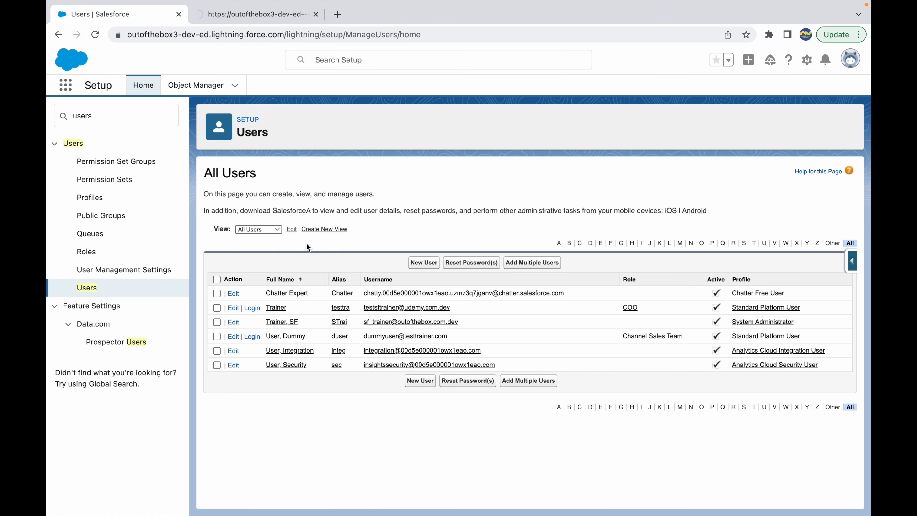
left_click(251, 308)
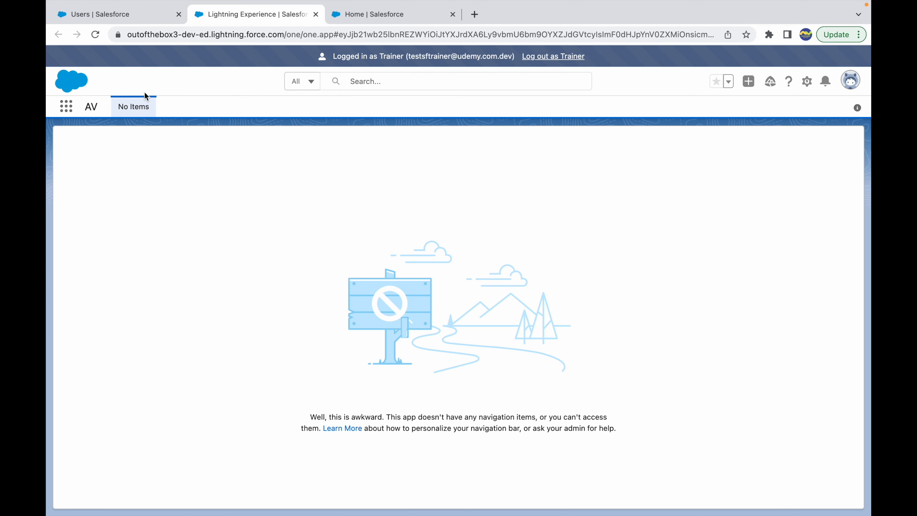
left_click(66, 108)
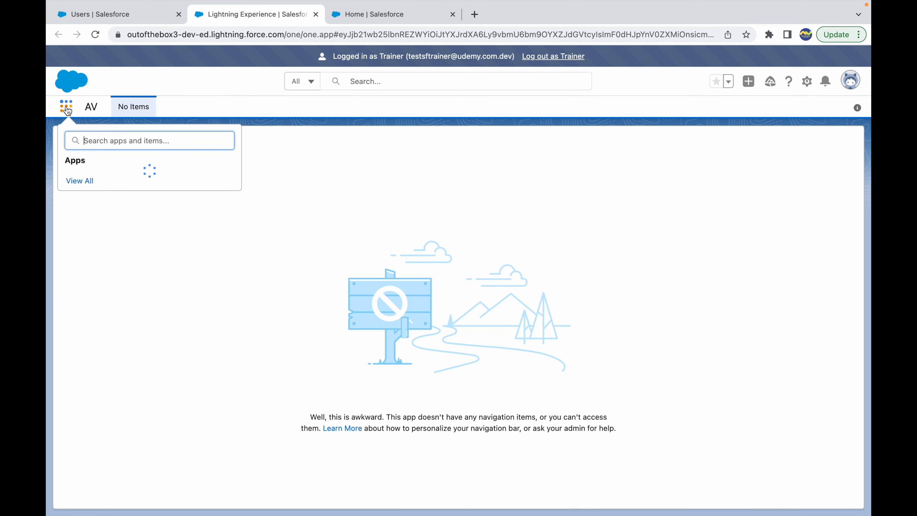
type("Account")
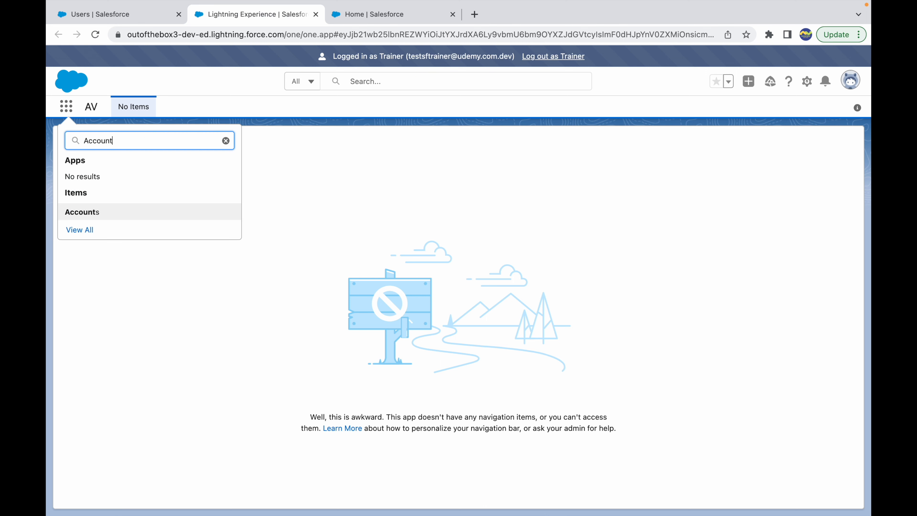
left_click(303, 199)
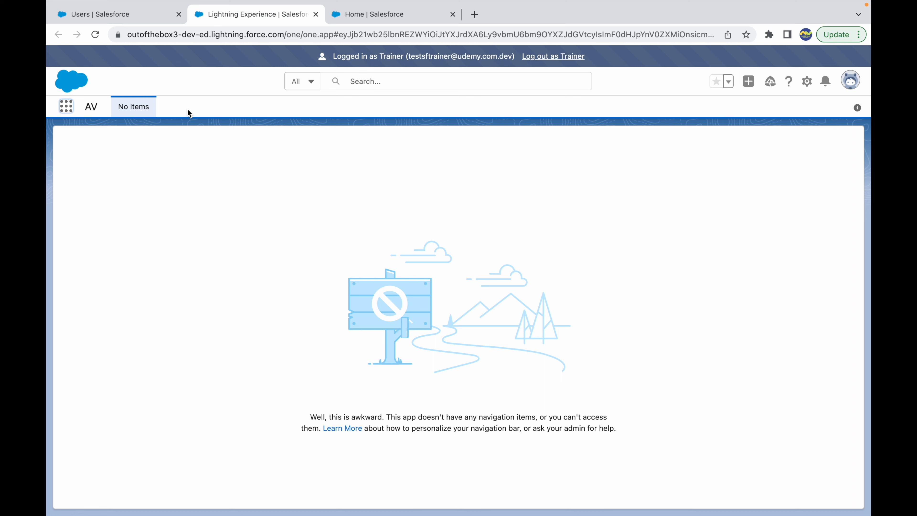
left_click(377, 16)
left_click(128, 136)
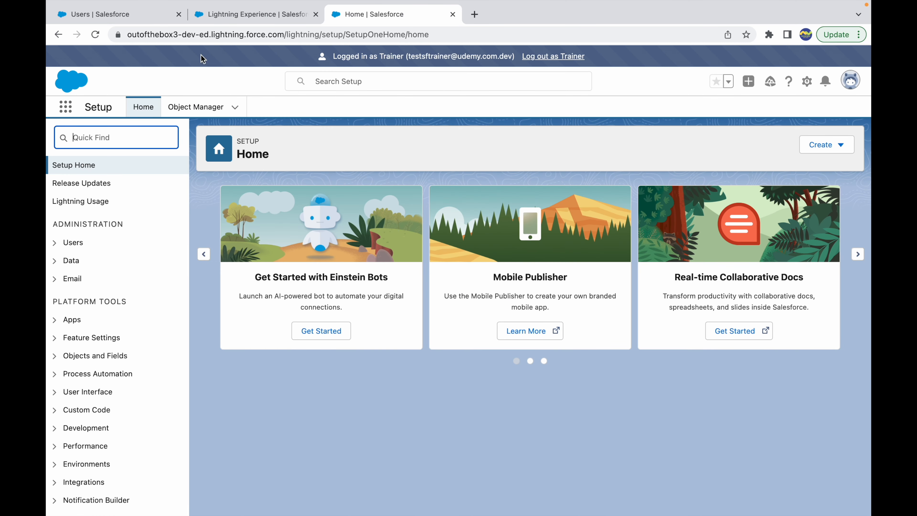
left_click(255, 16)
Switch to Safari and check the Accounts entry in the Standard Platform User profile's standard tab settings
key("super+Tab")
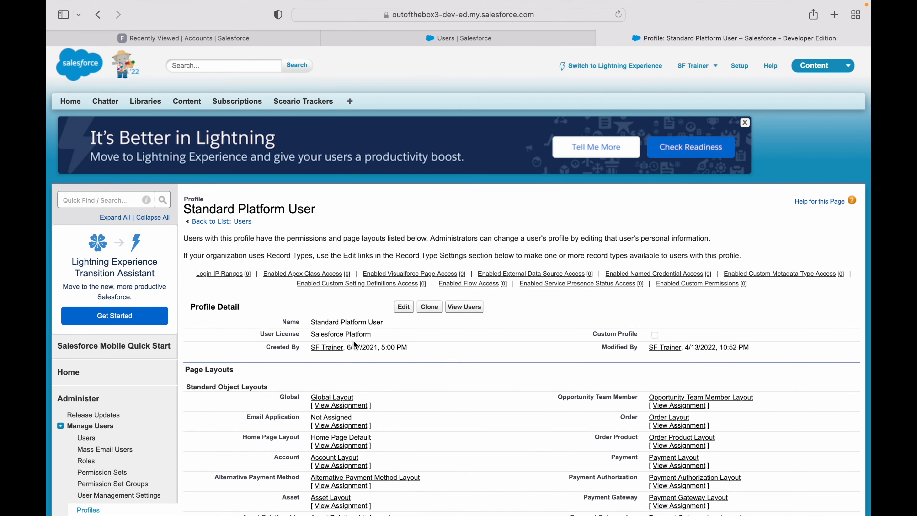
scroll(353, 341, "down", 20)
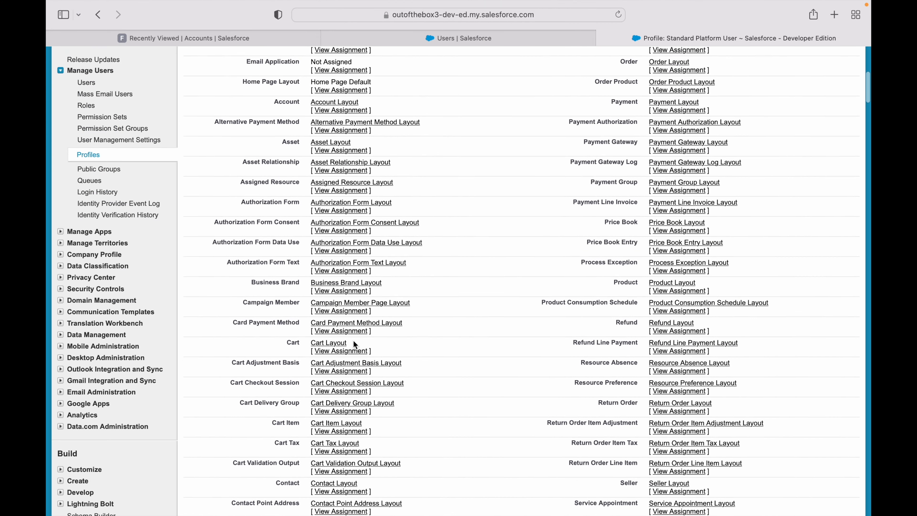
key("super+f")
type("Accounts")
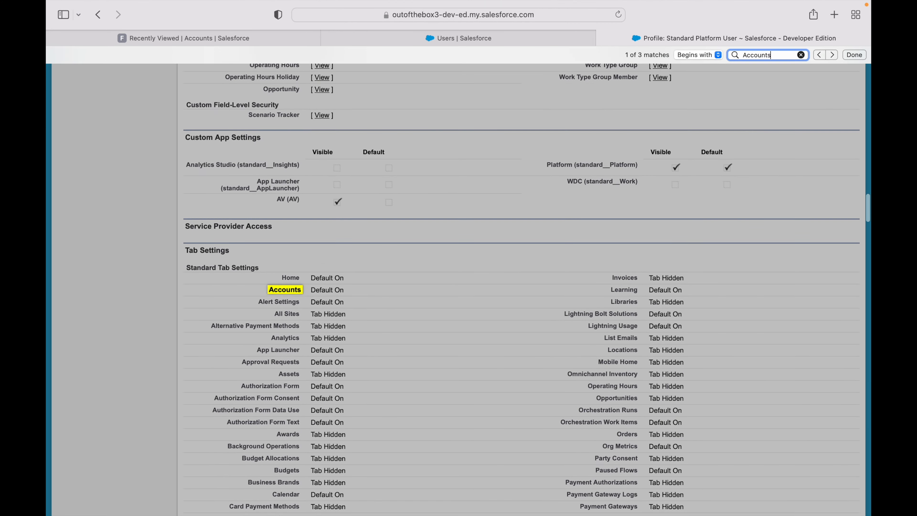
left_click(381, 300)
left_click_drag(313, 289, 351, 289)
left_click(374, 289)
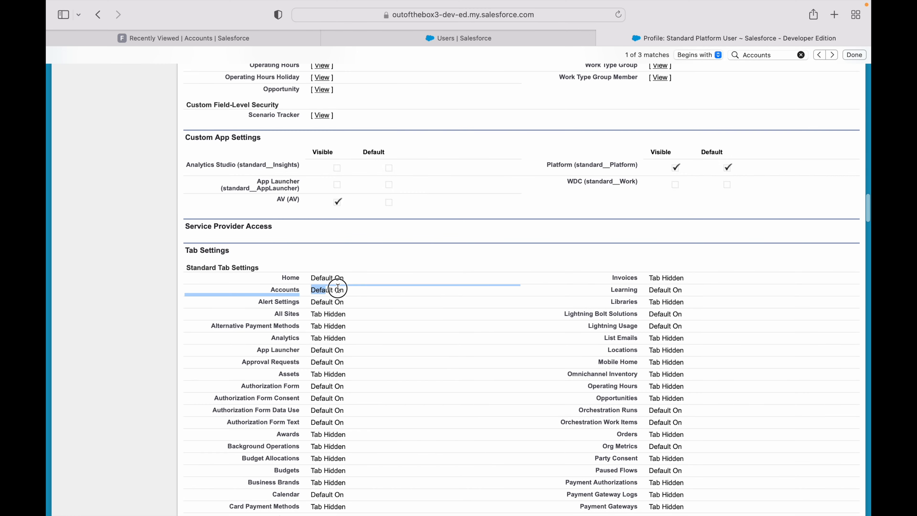
Try to find the app management page by searching the Classic setup menu for "app"
scroll(414, 271, "up", 20)
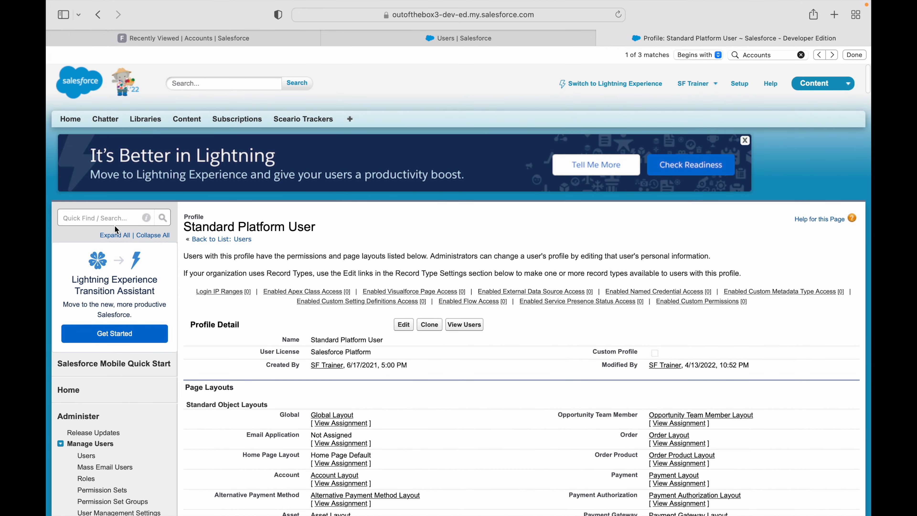
left_click(91, 213)
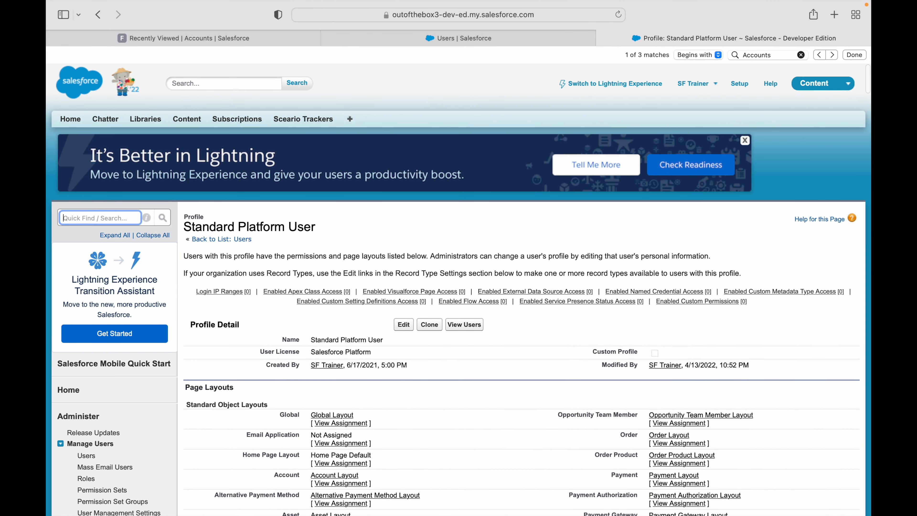
type("app")
key("BackSpace")
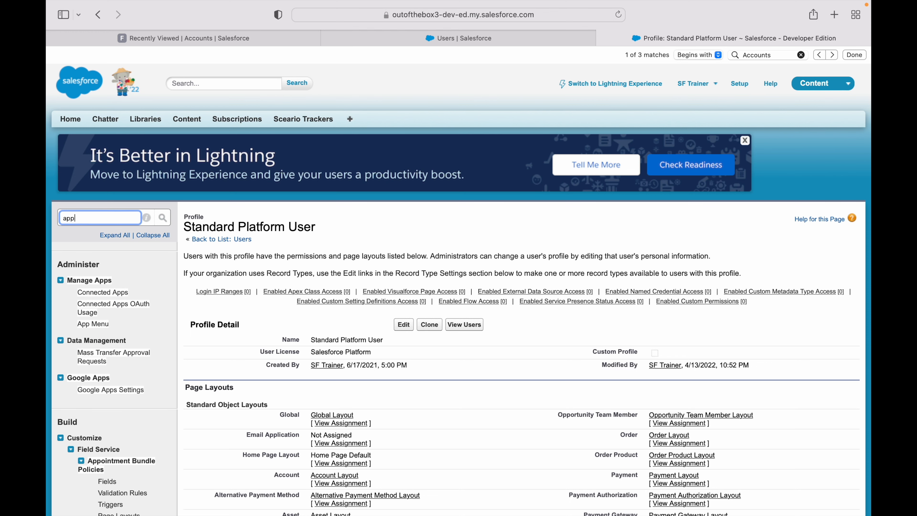
scroll(351, 304, "down", 4)
scroll(599, 195, "up", 5)
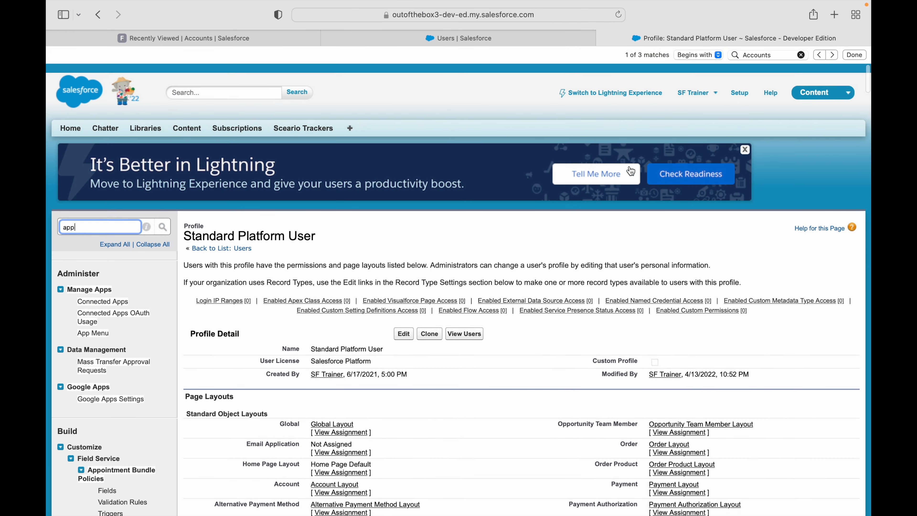
Switch to Lightning Experience, search Setup for "app mana" and open the App Manager
left_click(621, 85)
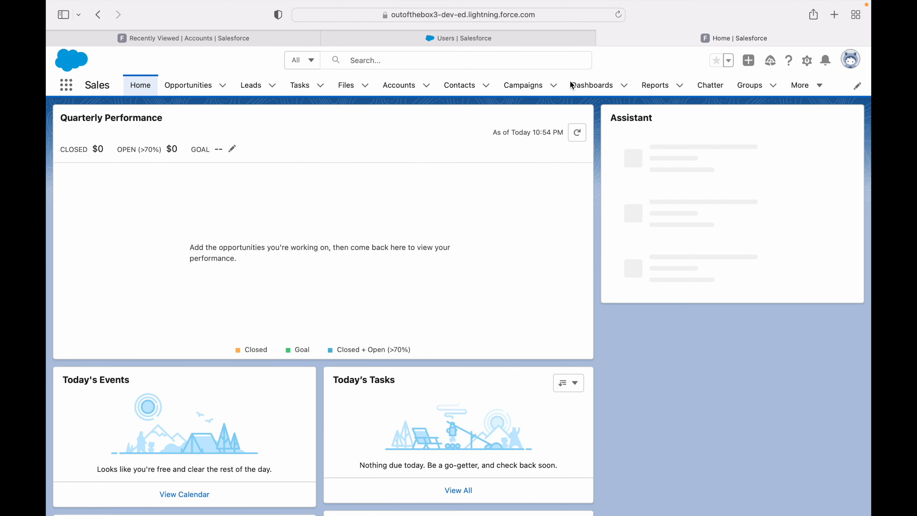
left_click(807, 60)
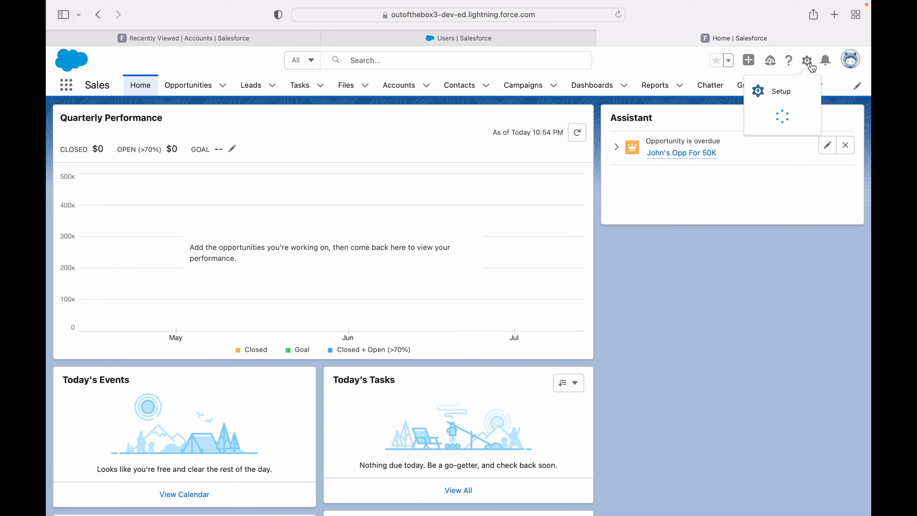
left_click(755, 101)
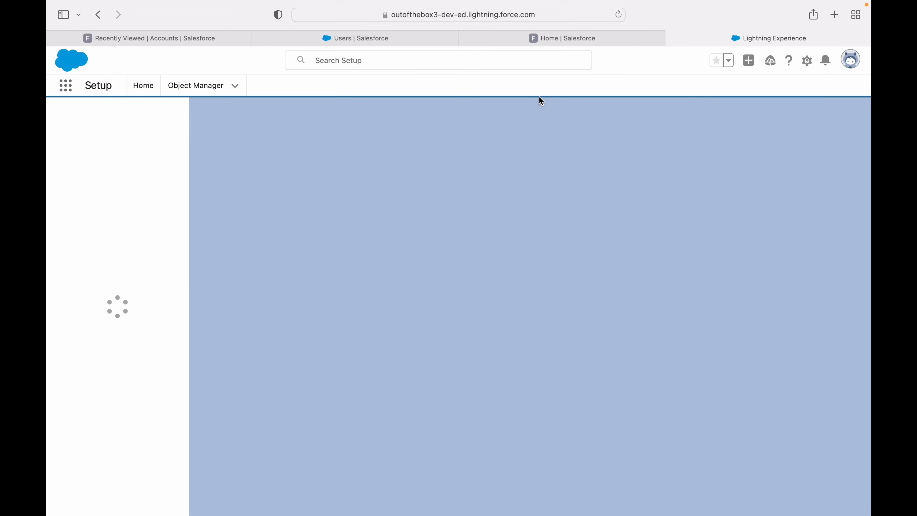
left_click(88, 117)
type("app mana")
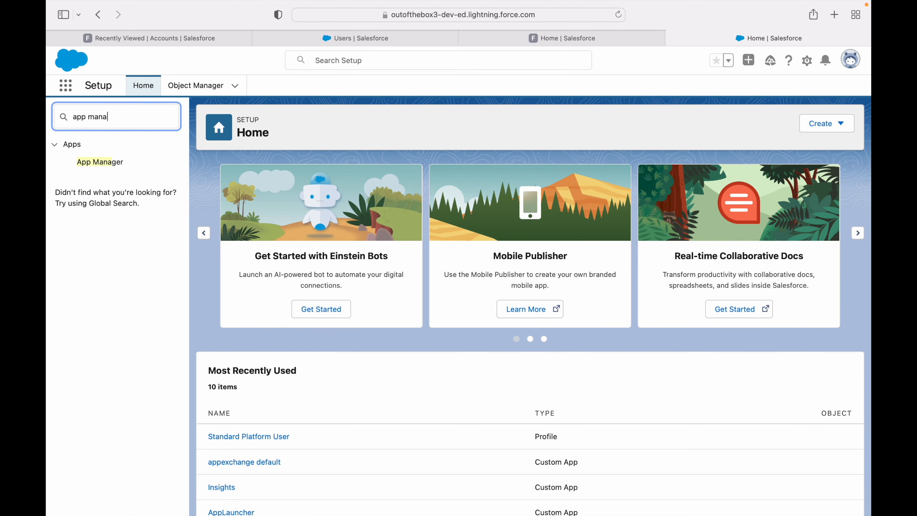
left_click(100, 162)
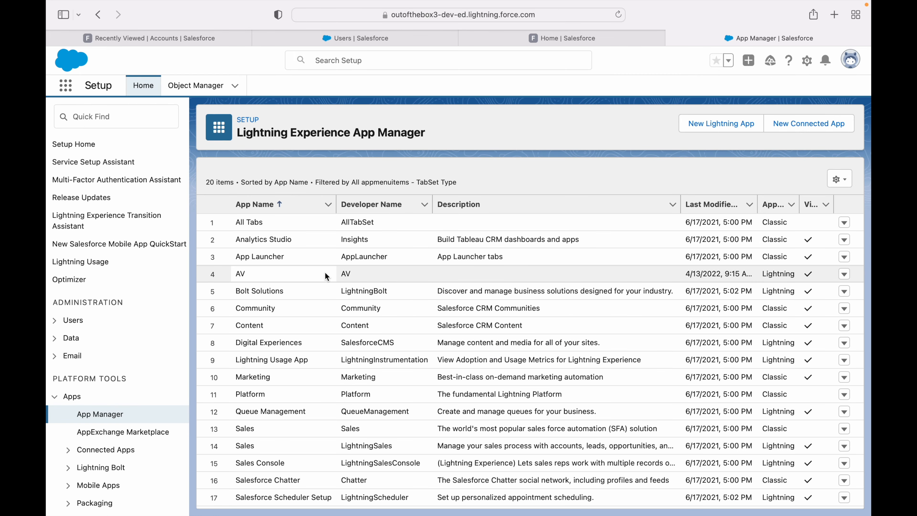
Open the AV Lightning app for editing and show its Navigation Items settings
left_click(843, 277)
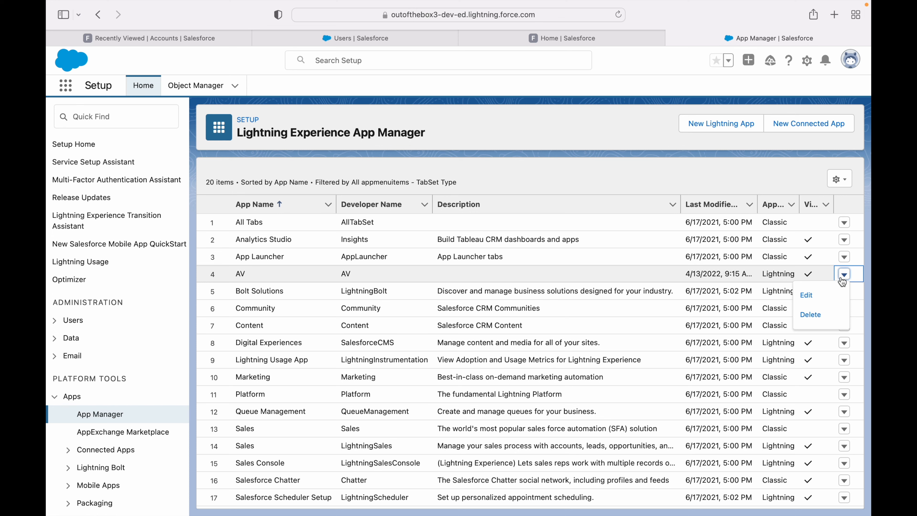
left_click(806, 295)
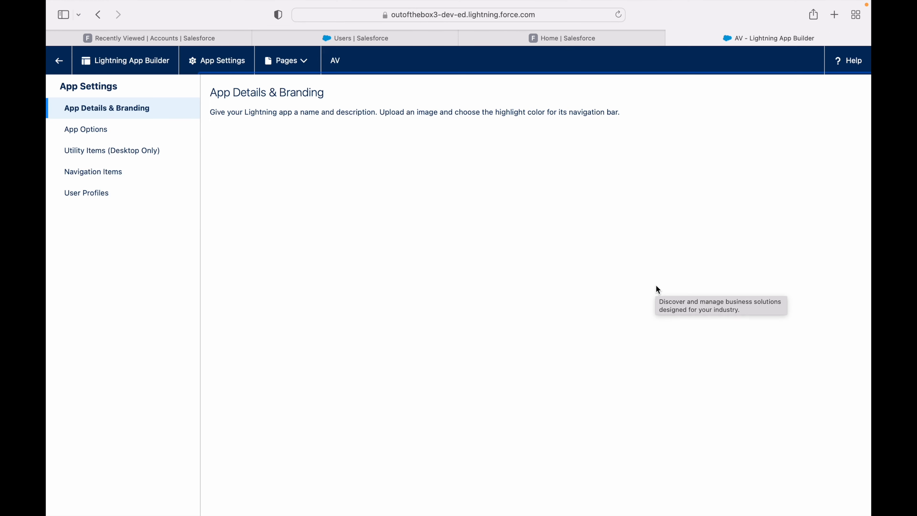
left_click(87, 177)
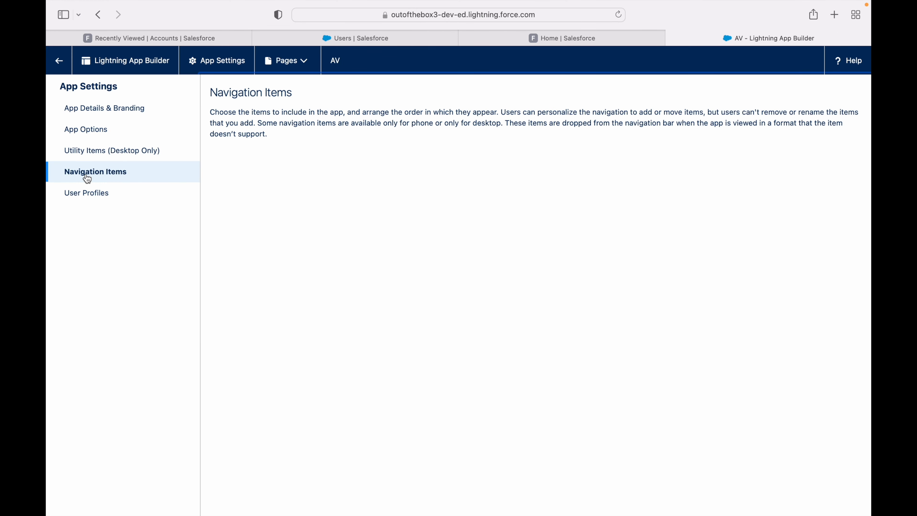